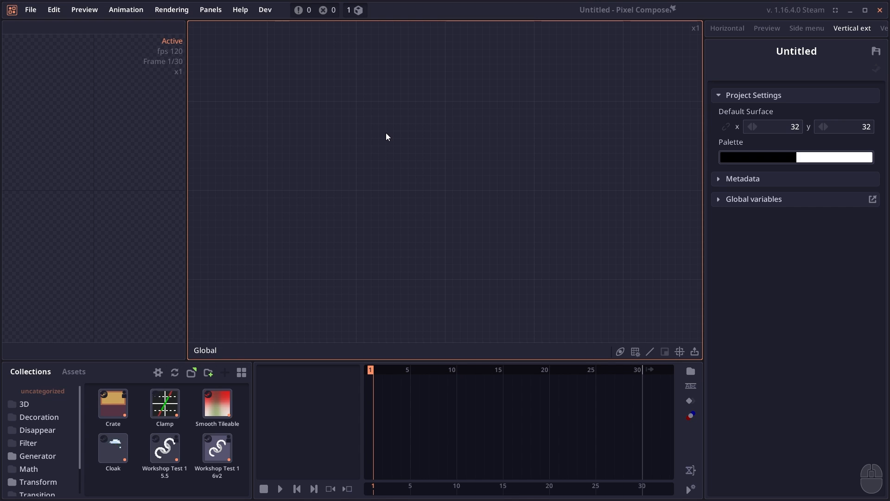
- Add a Perlin Noise node to the empty graph and show its output in the preview
right_click(310, 132)
type("perl")
key("Return")
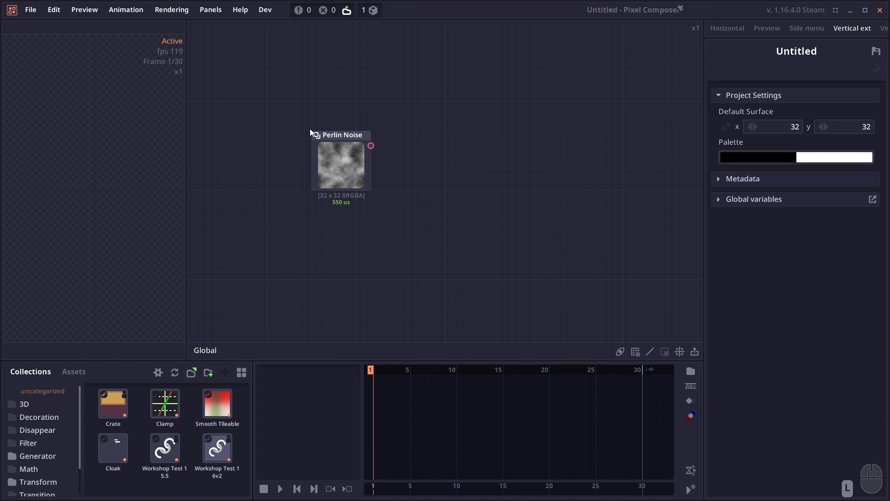
left_click_drag(332, 171, 316, 161)
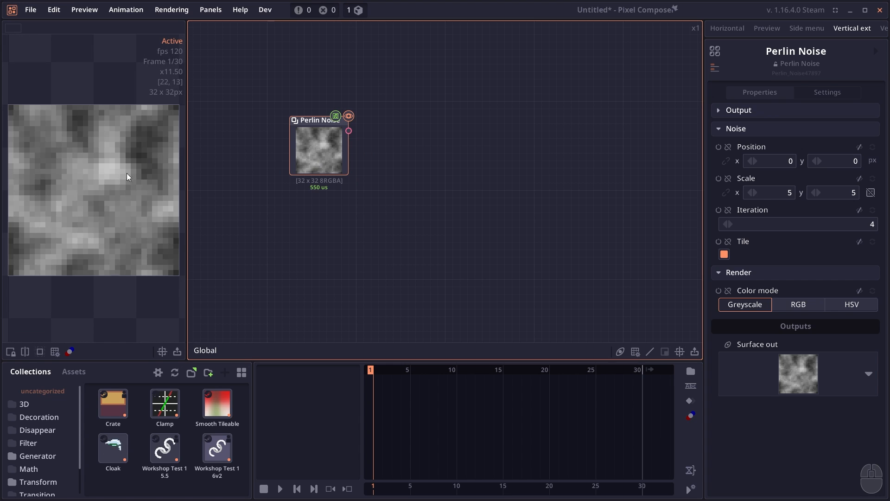
- Tile the Perlin Noise preview in both directions to check how the texture repeats
left_click(40, 355)
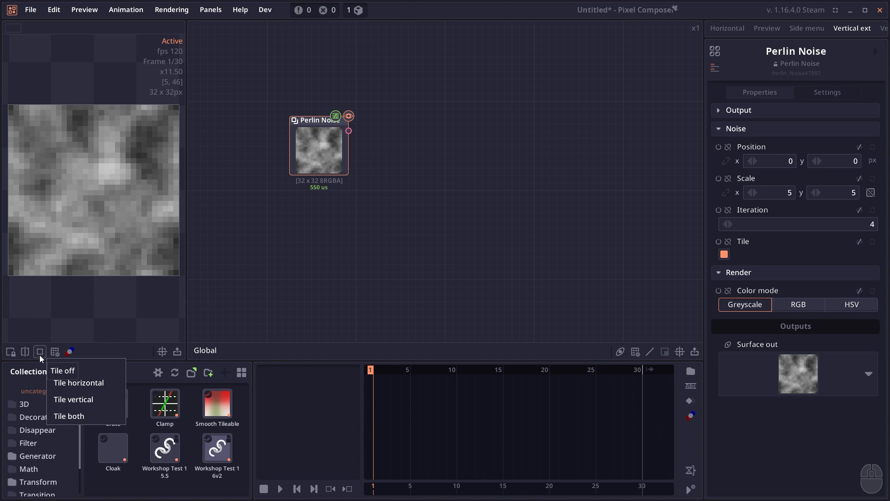
left_click(77, 416)
scroll(113, 251, "down", 10)
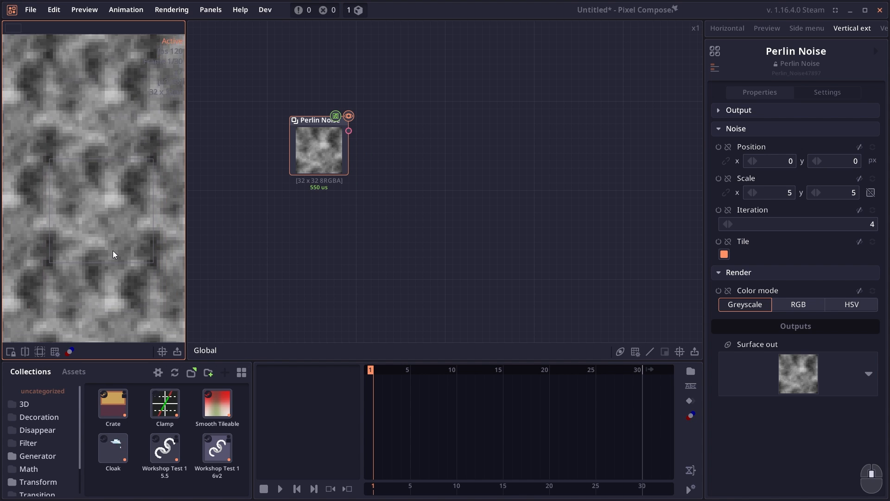
- Add a Move up node fed by Perlin Noise and play its animation in the preview
right_click(372, 158)
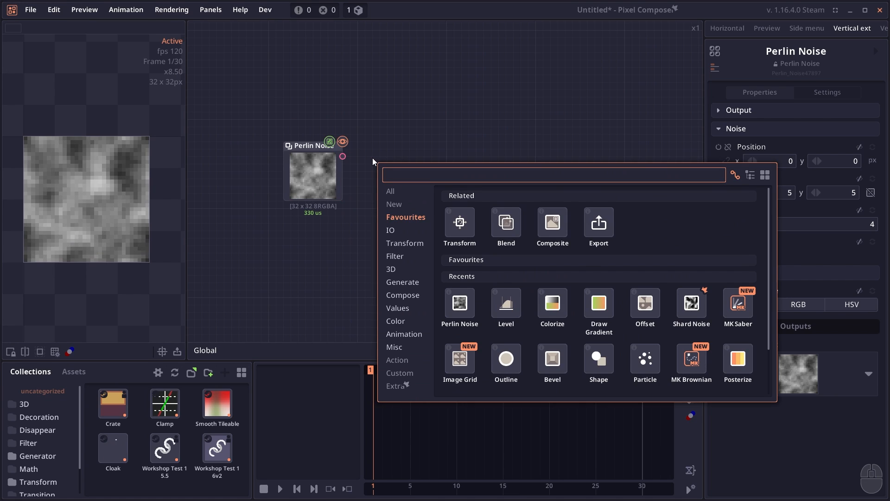
type("move")
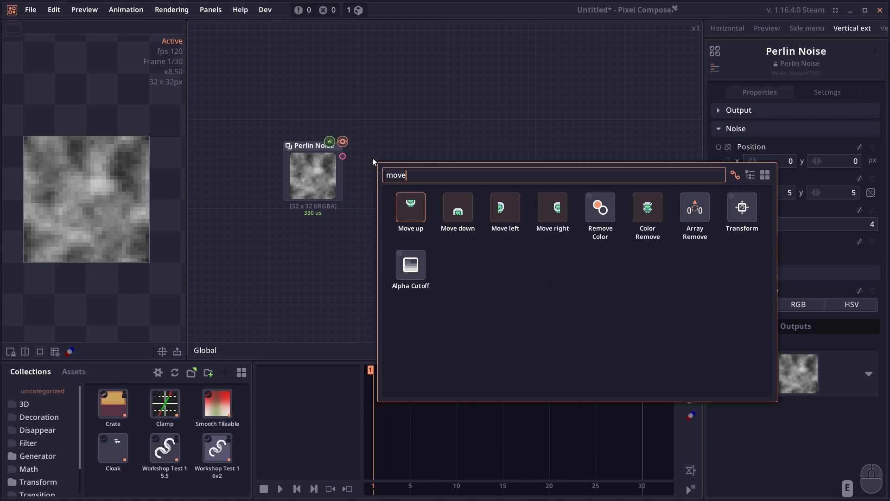
left_click(402, 210)
left_click(405, 160)
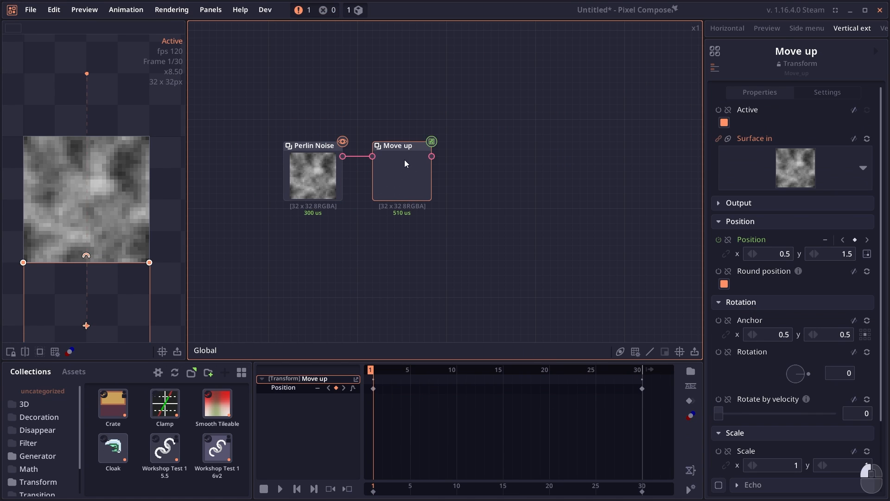
double_click(427, 177)
key("space")
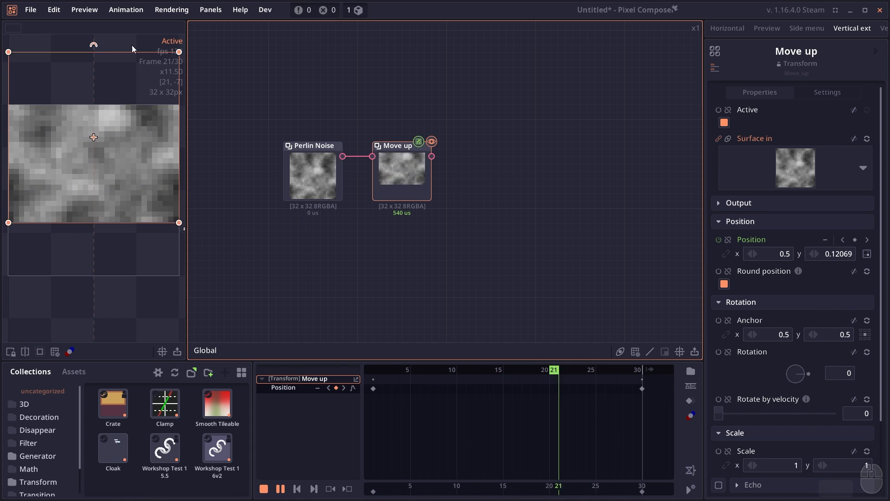
- Set the Move up node's output render mode to Tile
key("space")
left_click(739, 203)
left_click(794, 266)
key("space")
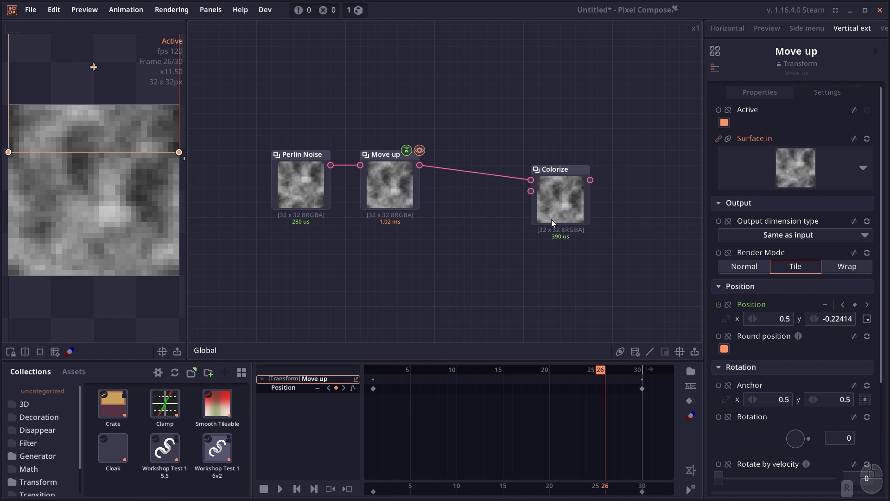
- Apply the fire gradient preset to the Colorize node and play the animation
left_click(555, 194)
left_click(798, 223)
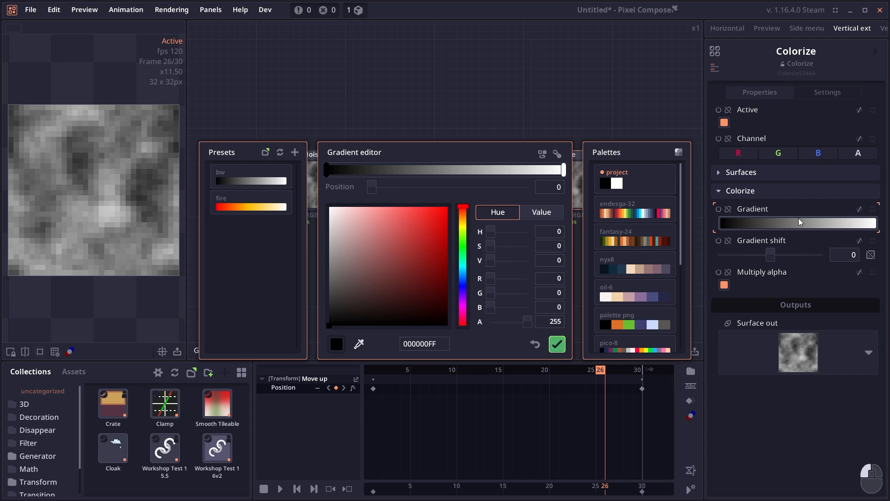
left_click(253, 206)
left_click(558, 344)
left_click(555, 184)
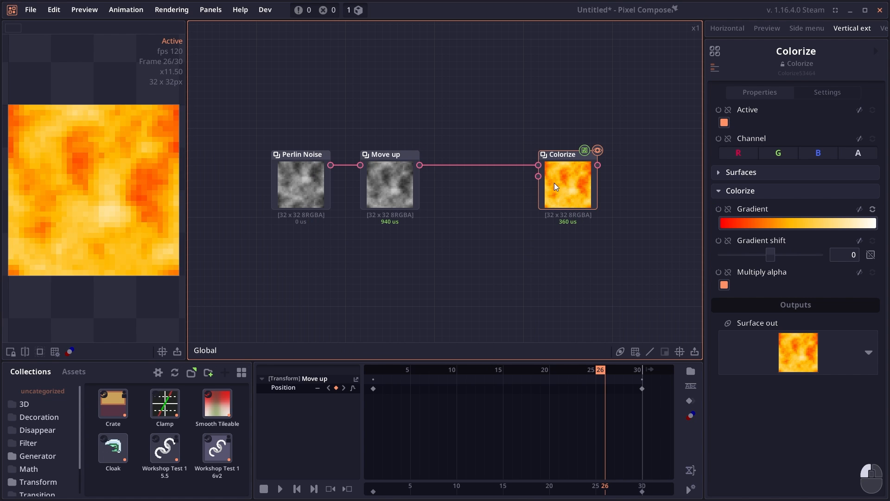
key("space")
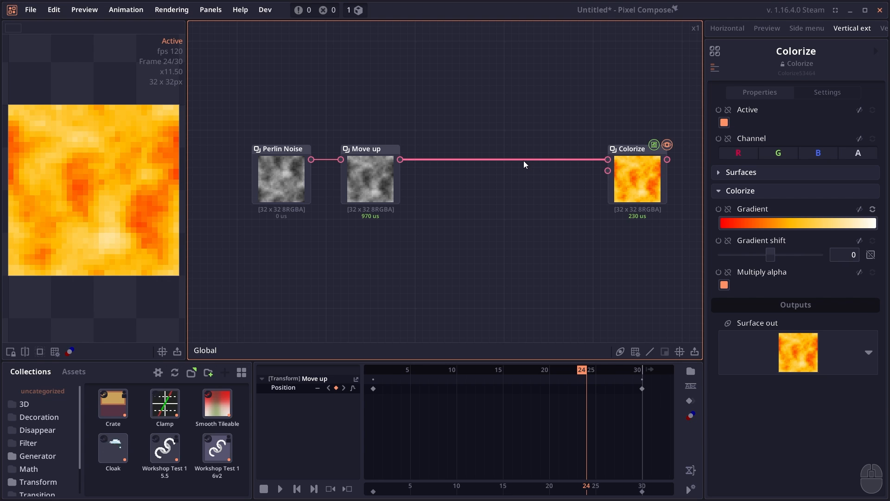
- Insert a Level node on the connection between Move up and Colorize, aligned with the other nodes
right_click(524, 160)
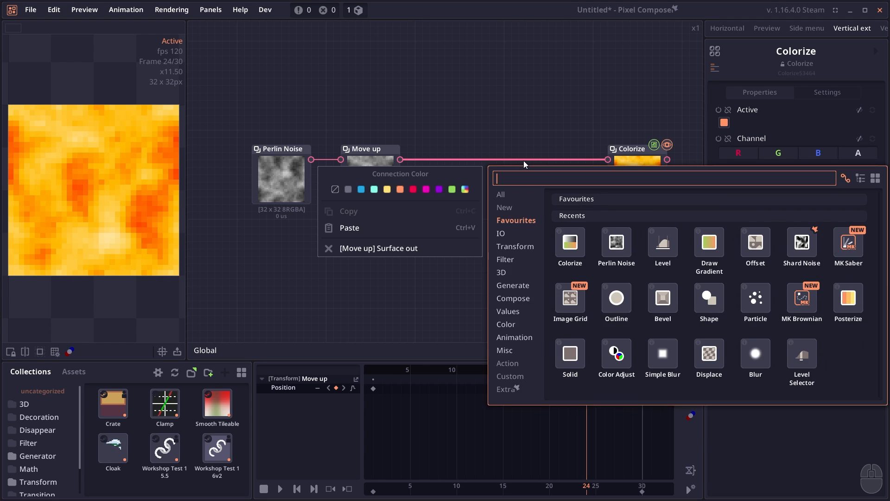
type("level")
key("Return")
left_click_drag(563, 184, 563, 167)
- Set the Level node's White range to 0.17–0.77 and play the animation
left_click_drag(757, 286, 772, 286)
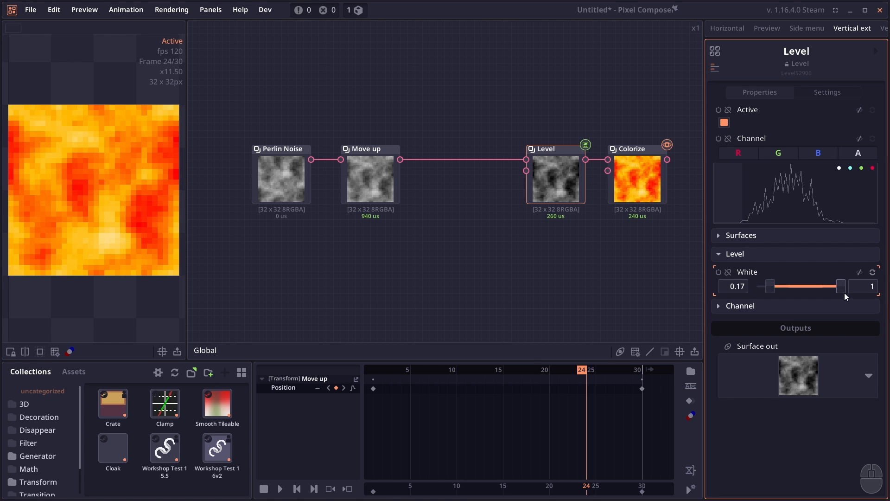
left_click_drag(841, 289, 773, 285)
left_click(516, 261)
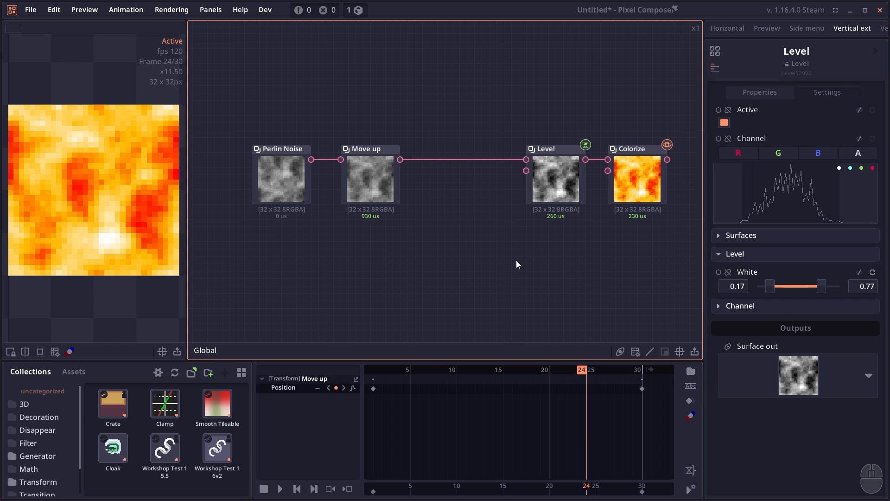
left_click_drag(475, 262, 486, 250)
key("space")
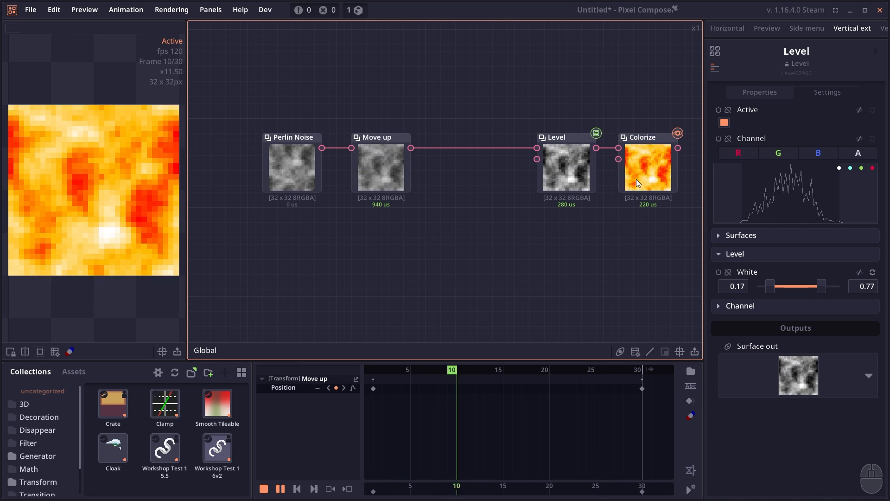
- Add a Draw Gradient node with a -90 angle below Move up and combine the two nodes with a Blend node
right_click(352, 227)
type("gradi")
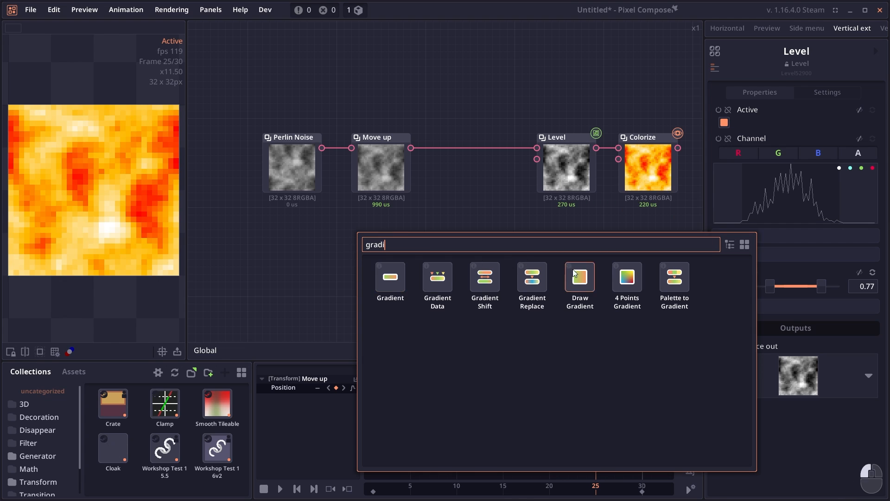
left_click(402, 273)
left_click(373, 127, "shift")
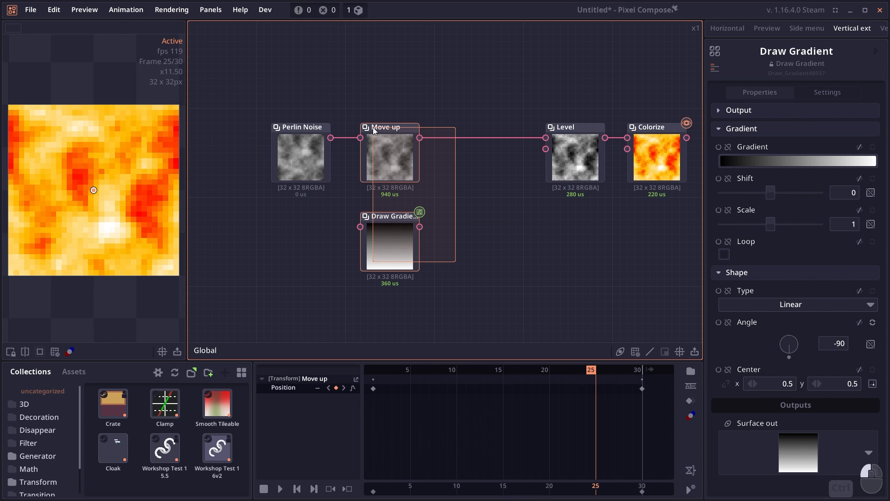
key("ctrl+b")
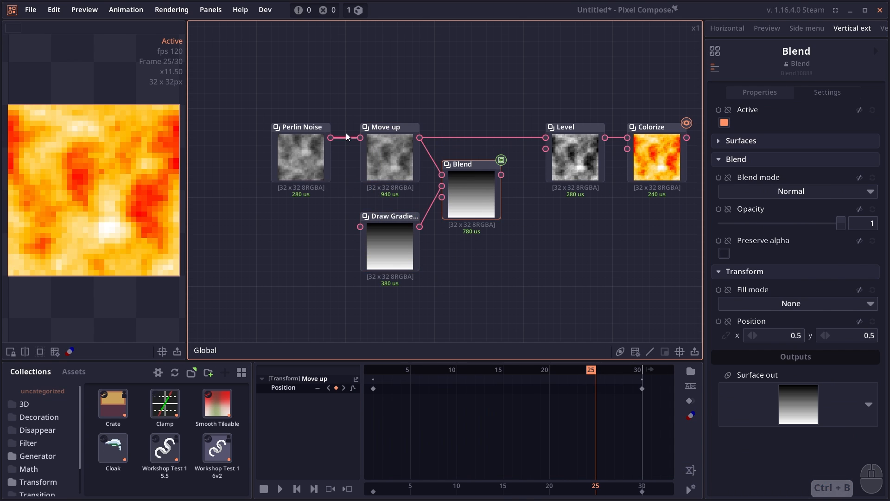
left_click(379, 147)
left_click(401, 252)
left_click(493, 209)
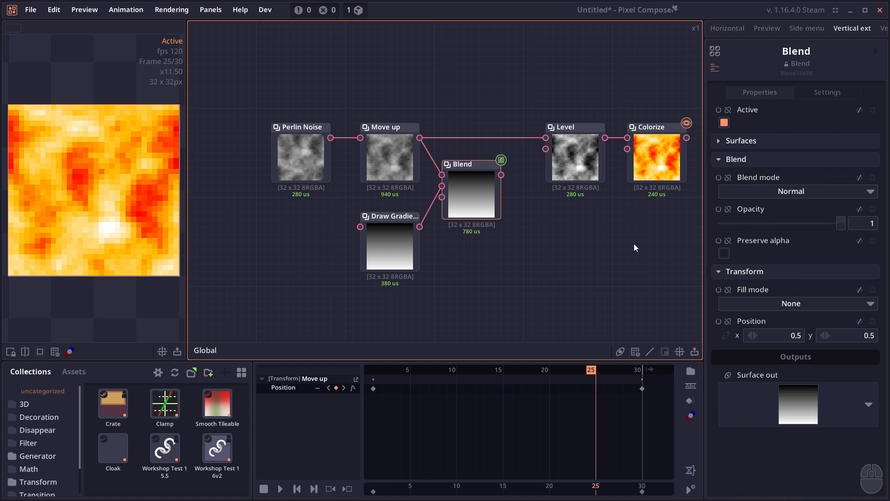
key("ctrl+b")
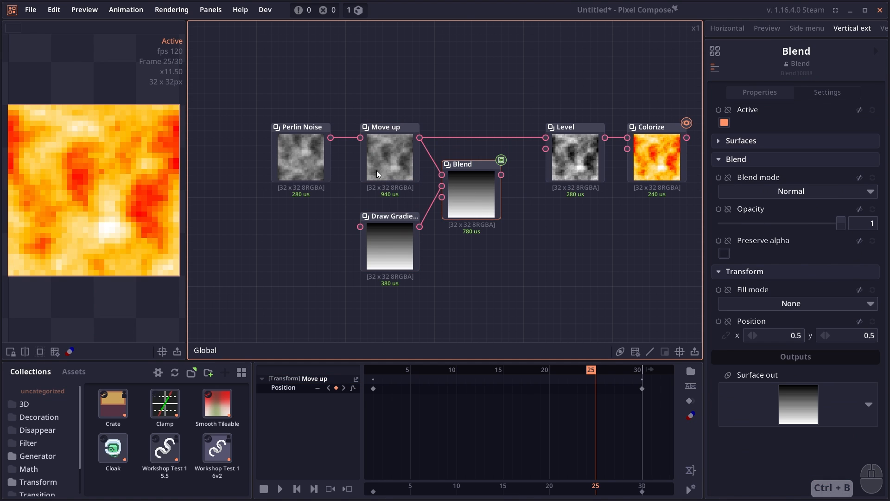
left_click(380, 147)
left_click(401, 252)
left_click(496, 209)
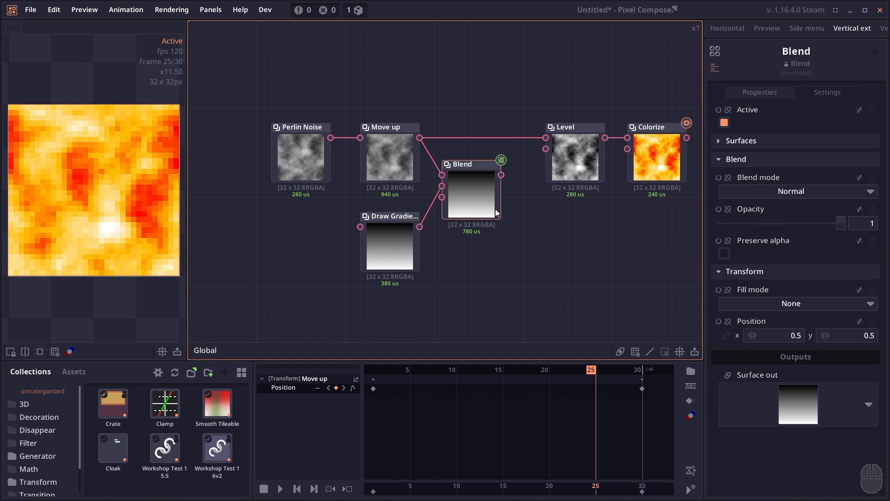
- Set the Blend node's blend mode to Multiply and connect its output to the Level node's surface input
left_click(812, 191)
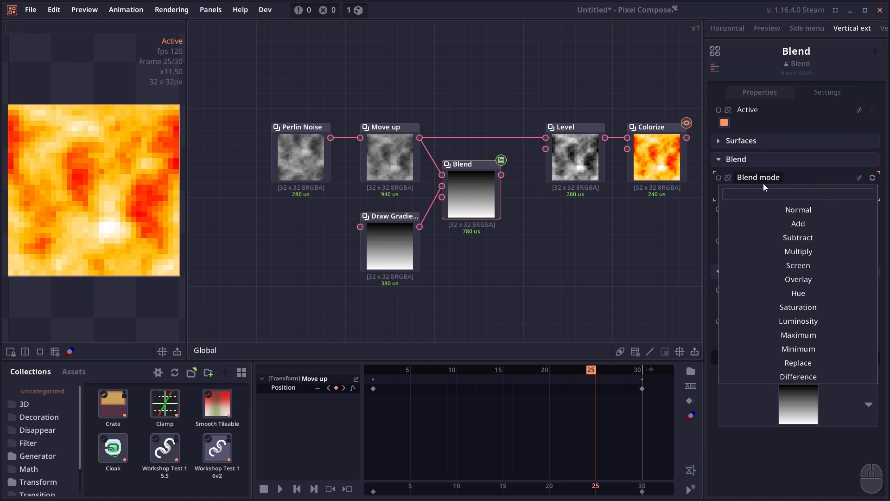
left_click(788, 251)
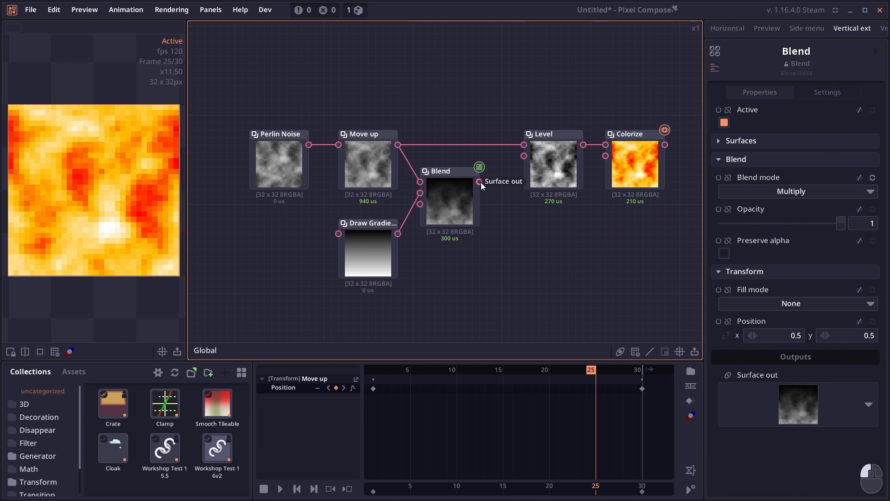
left_click_drag(479, 183, 523, 145)
key("space")
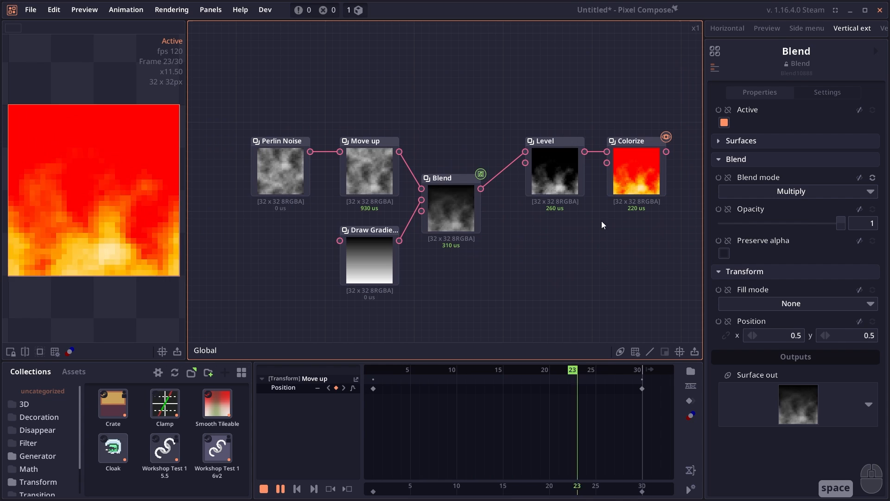
- Add a black key at the start of the Colorize gradient, just before red, and check the animated flame
left_click(644, 192)
left_click(797, 223)
left_click_drag(342, 177, 349, 176)
left_click_drag(331, 175, 326, 176)
left_click_drag(336, 301, 302, 343)
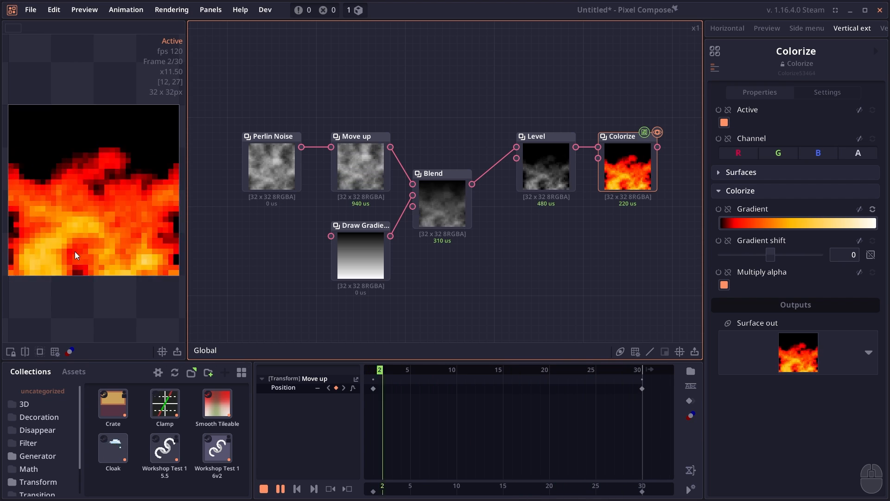
scroll(74, 251, "down", 3)
key("space")
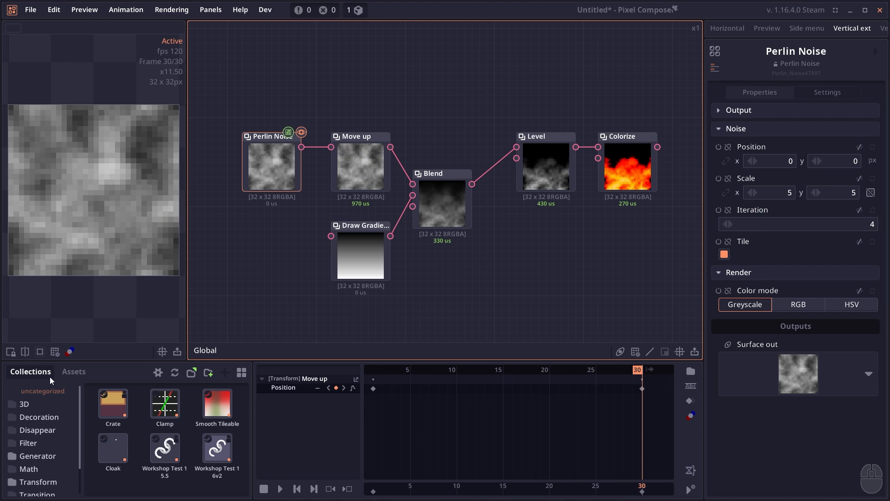
- Tile the Perlin Noise preview horizontally
left_click(39, 351)
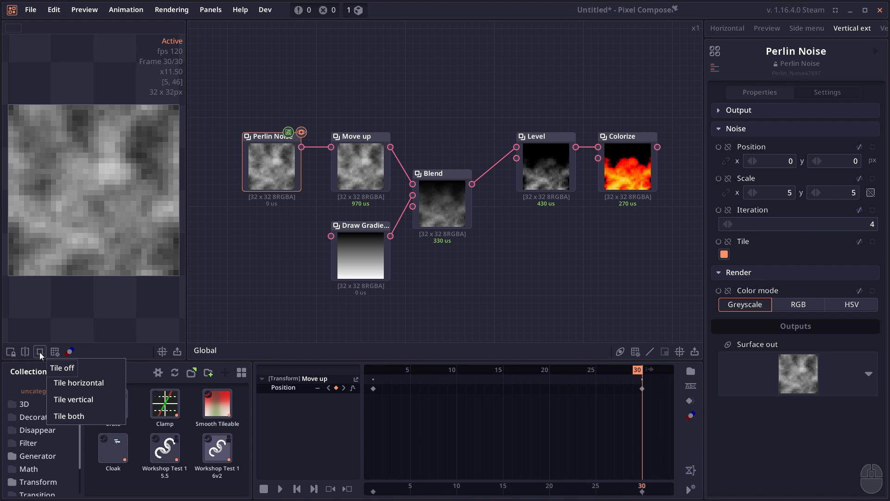
left_click(90, 385)
scroll(103, 226, "down", 3)
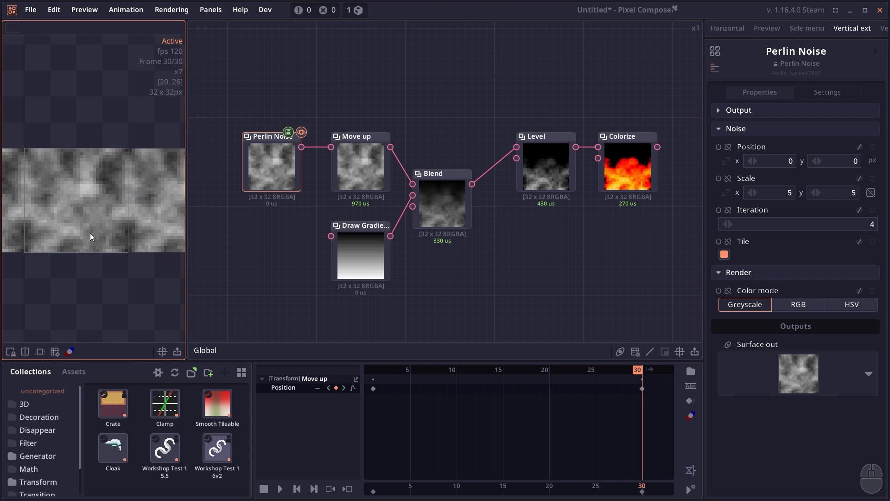
- Inspect the horizontally tiled outputs of Move up, Draw Gradient and Colorize, and play the flame animation
left_click(344, 174)
left_click(365, 262)
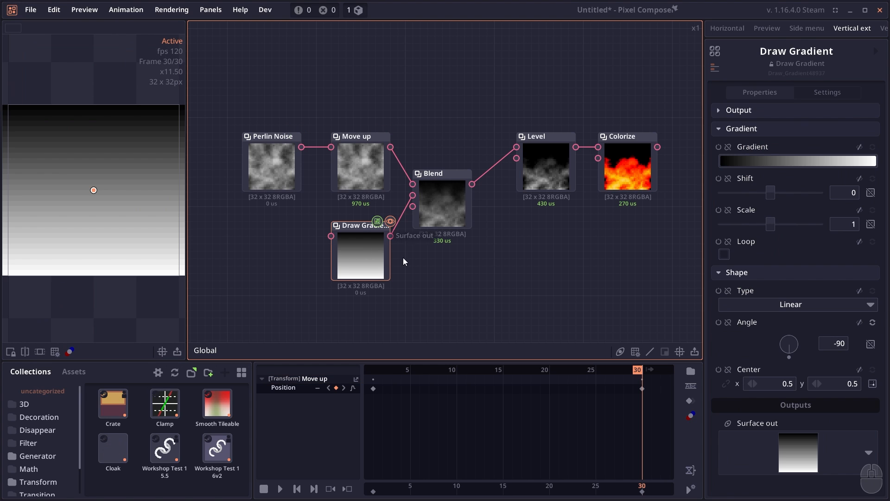
left_click_drag(447, 218, 439, 226)
left_click(638, 171)
scroll(108, 182, "down", 2)
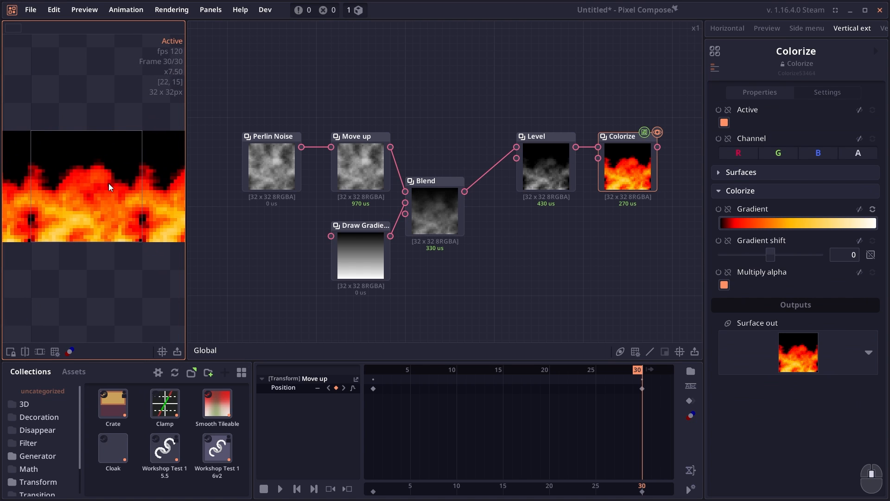
key("space")
scroll(99, 185, "down", 2)
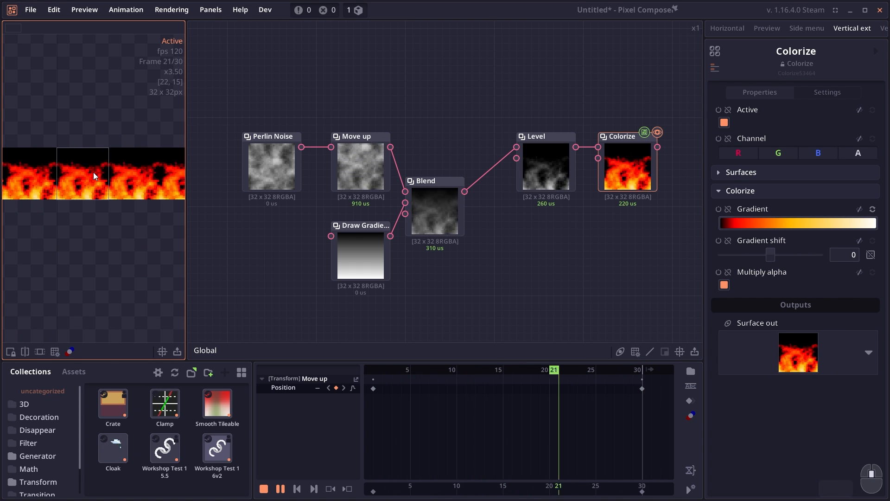
- Turn off preview tiling and stop the animation playback
left_click(39, 351)
scroll(564, 209, "up", 1)
key("space")
- Move the red key of the Colorize gradient closer to the yellow key
left_click(605, 173)
left_click(816, 223)
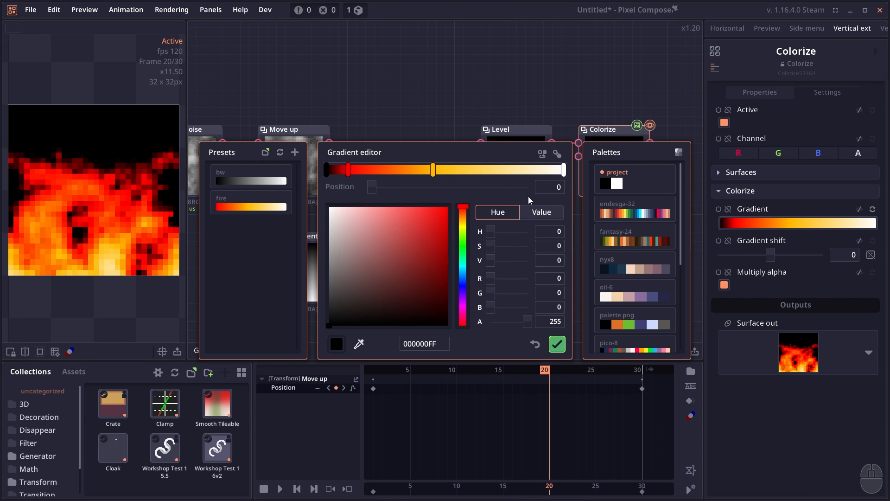
left_click_drag(348, 170, 371, 169)
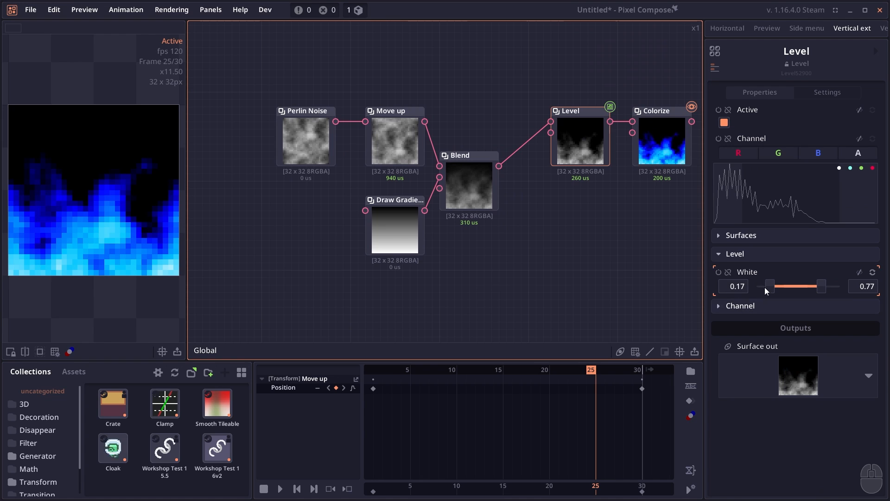
- Lower the lower limit of the Level node's White range slightly
mouse_move(770, 287)
left_mouse_down()
mouse_move(806, 288)
mouse_move(768, 288)
left_mouse_up()
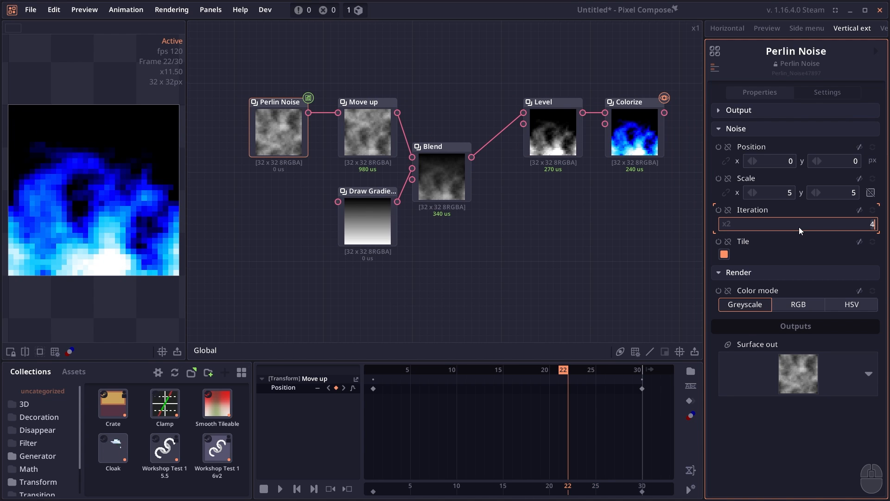
- Set the Perlin Noise iteration to 1 and play the flame animation
type("1")
key("Return")
key("space")
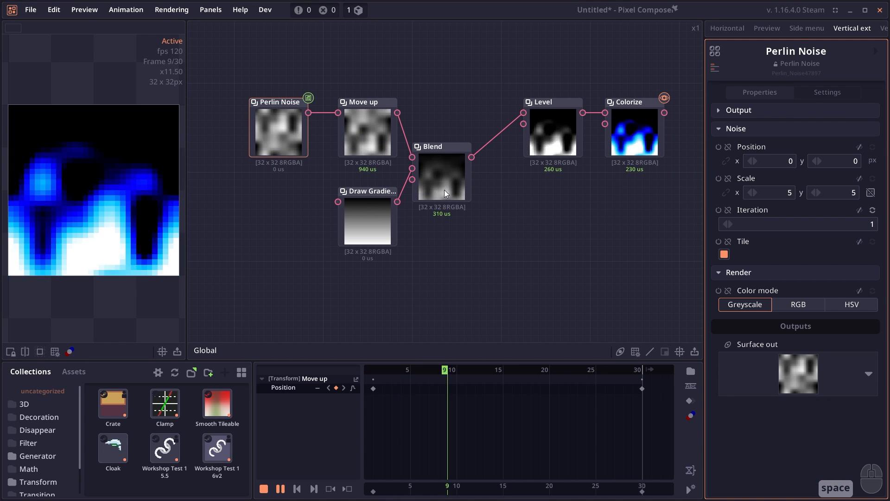
key("space")
- Set the Perlin Noise iteration to 2 and play the flame animation
left_click(745, 224)
type("2")
key("Return")
key("space")
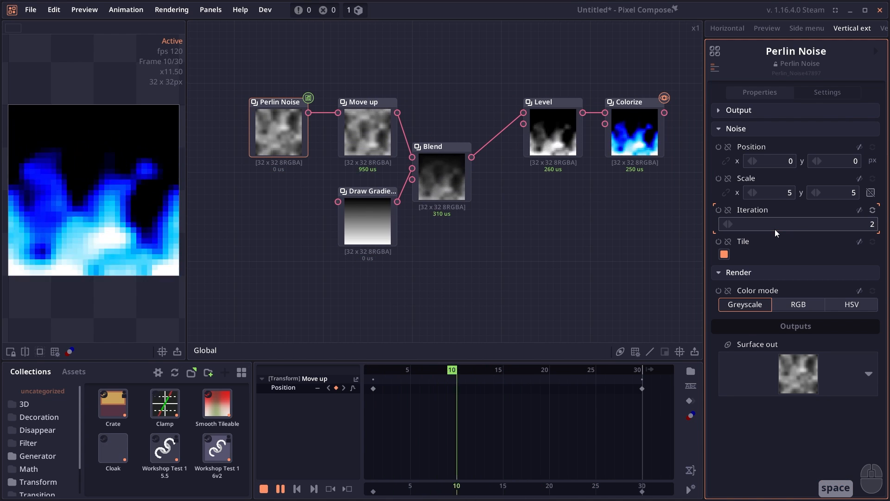
- Link the x and y values of the Perlin Noise scale and set the scale to 2
left_click(727, 197)
left_click(756, 193)
type("2")
key("Return")
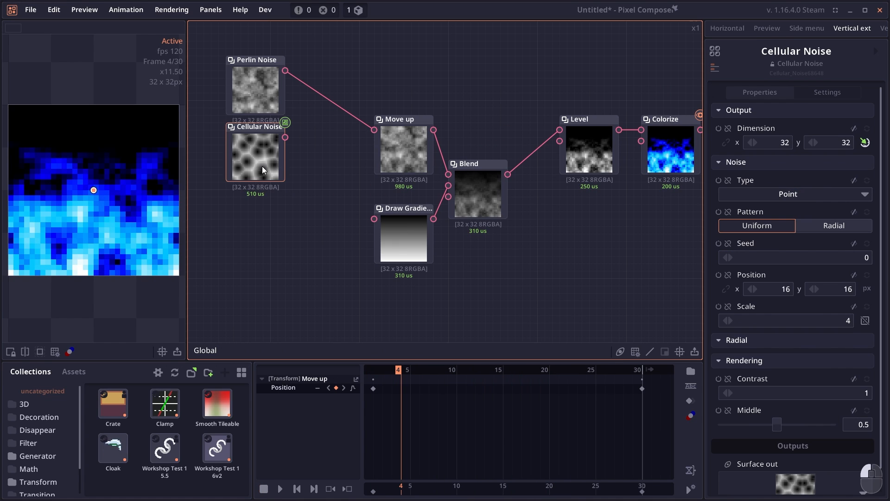
- Position the Cellular Noise node just below Perlin Noise and preview the output of both noise nodes
left_click_drag(260, 169, 263, 179)
double_click(260, 157)
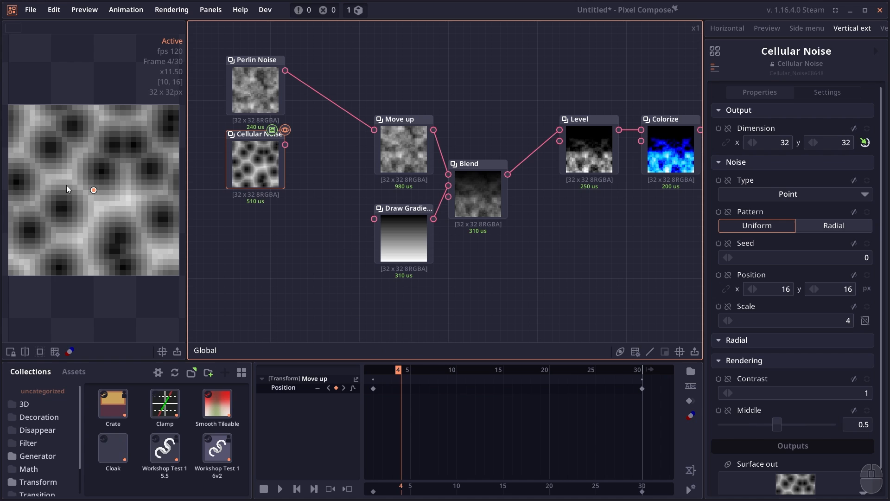
double_click(253, 107)
left_click(274, 139)
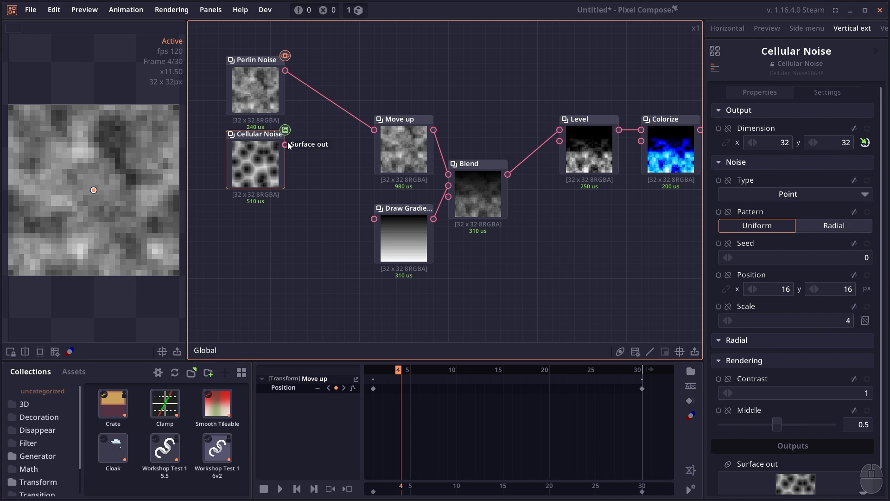
- Connect the Cellular Noise output to Move up in place of Perlin Noise, and play the animation with Colorize previewed
left_click_drag(285, 145, 375, 129)
key("space")
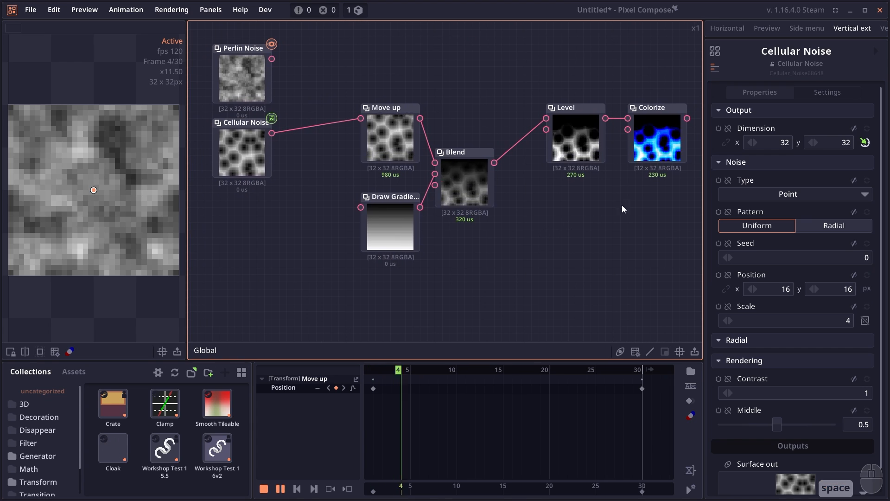
double_click(669, 134)
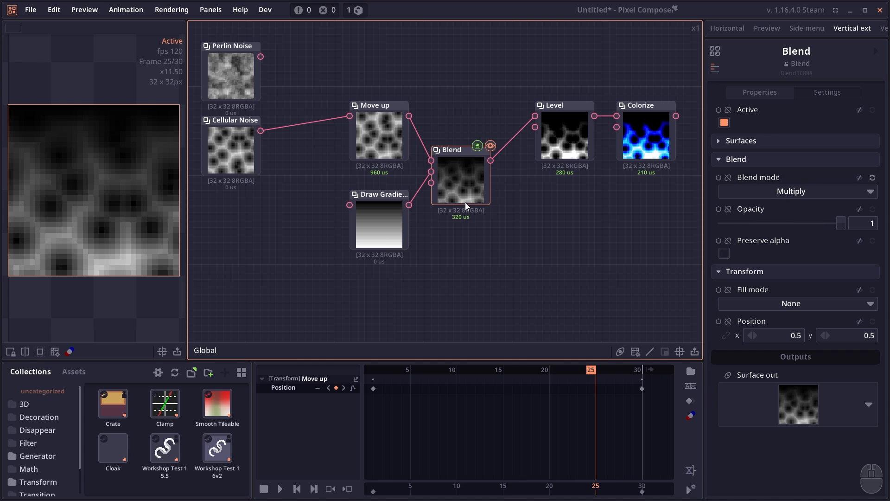
- Nudge the Blend node upward and inspect the outputs of Move up and Level
left_click_drag(466, 203, 466, 195)
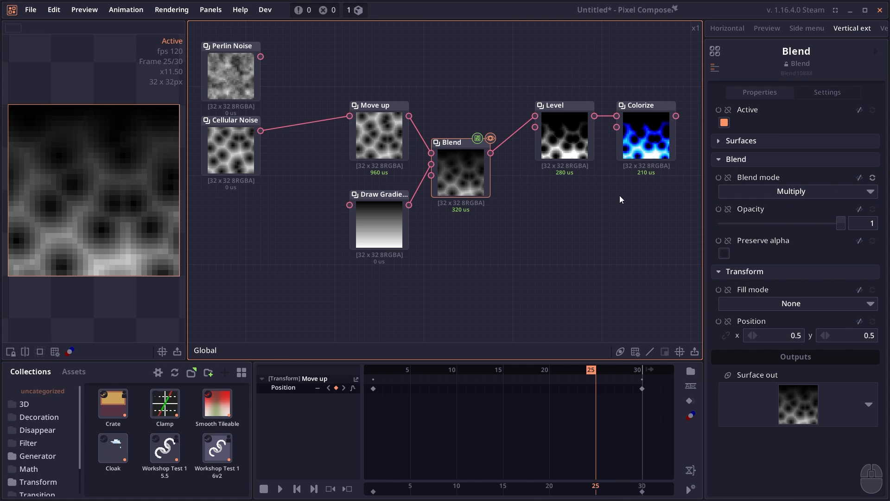
left_click(363, 149)
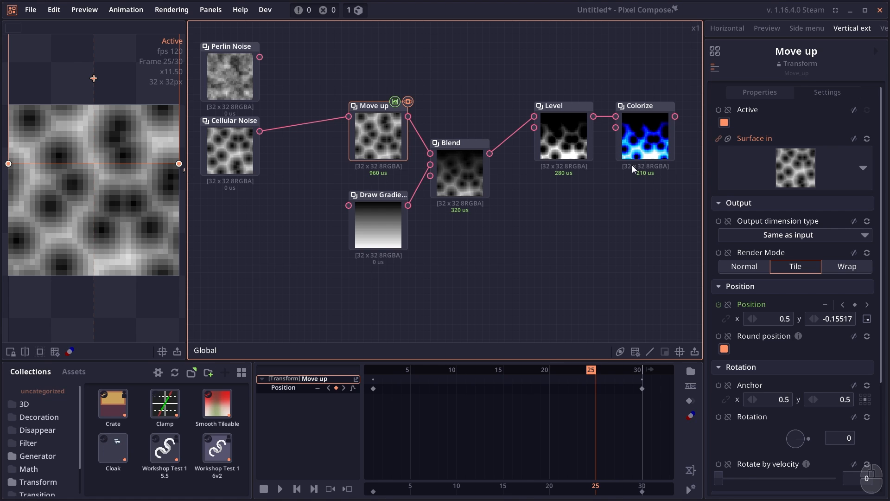
left_click(568, 150)
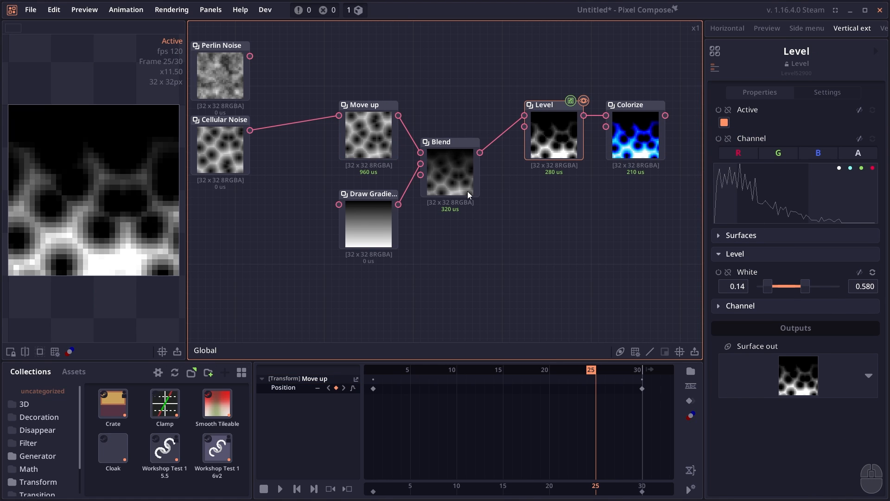
- Change the blend mode of the Blend node that combines Move up with the gradient
left_click_drag(467, 191, 477, 192)
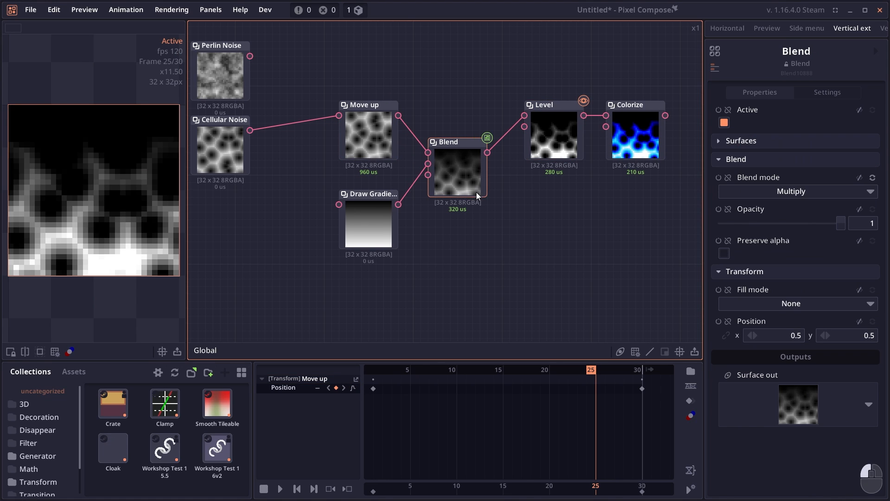
left_click(811, 189)
left_click(810, 275)
left_click(351, 236)
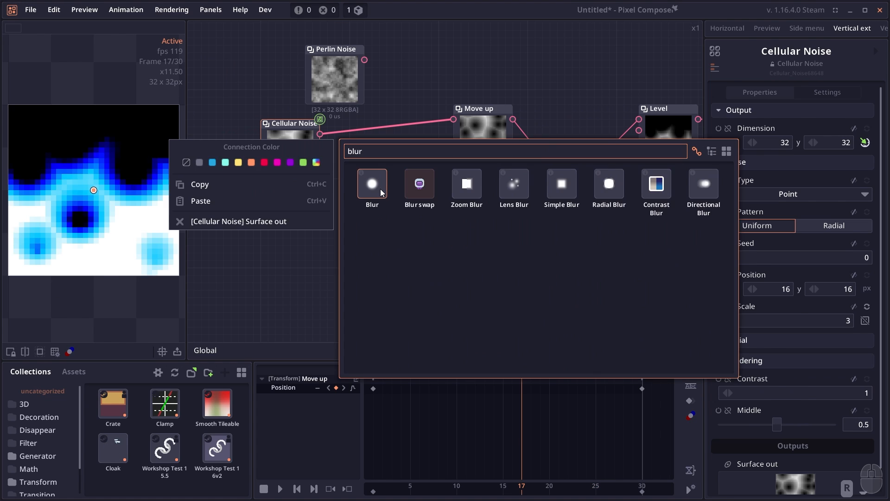
- Insert a Blur node between Cellular Noise and Move up, and preview its output
left_click(381, 188)
left_click_drag(372, 184, 372, 169)
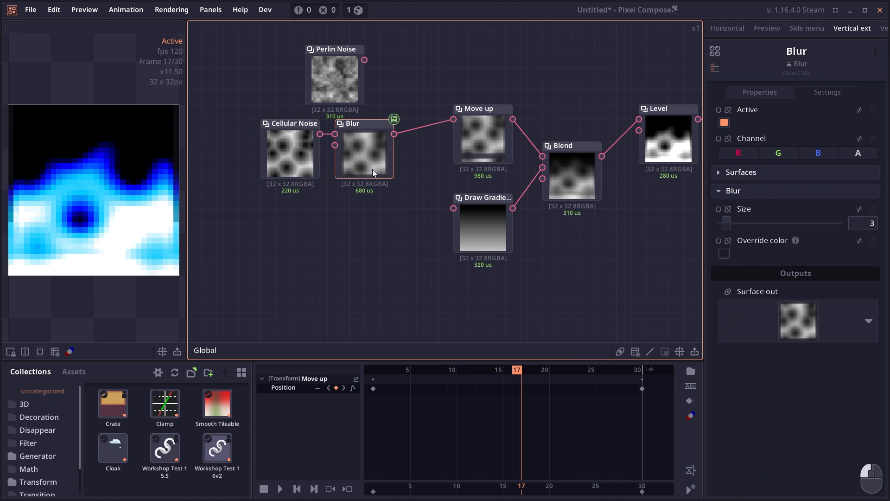
left_click(372, 169)
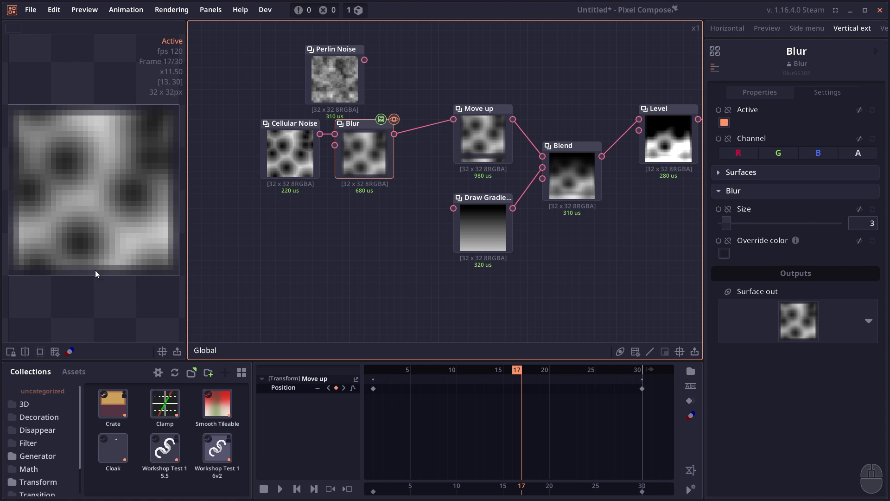
- Set the Oversample mode of the Cellular Noise's Blur node to Repeat and check the edges of its output
left_click(820, 90)
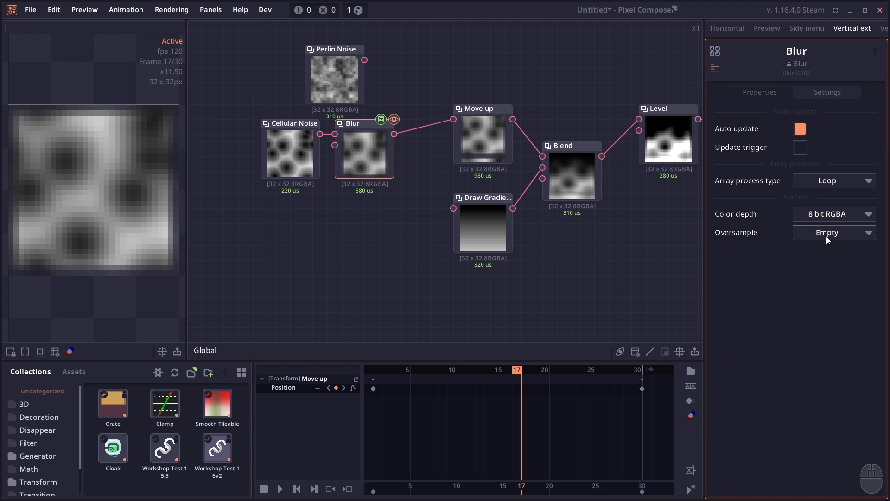
left_click(827, 238)
left_click(838, 277)
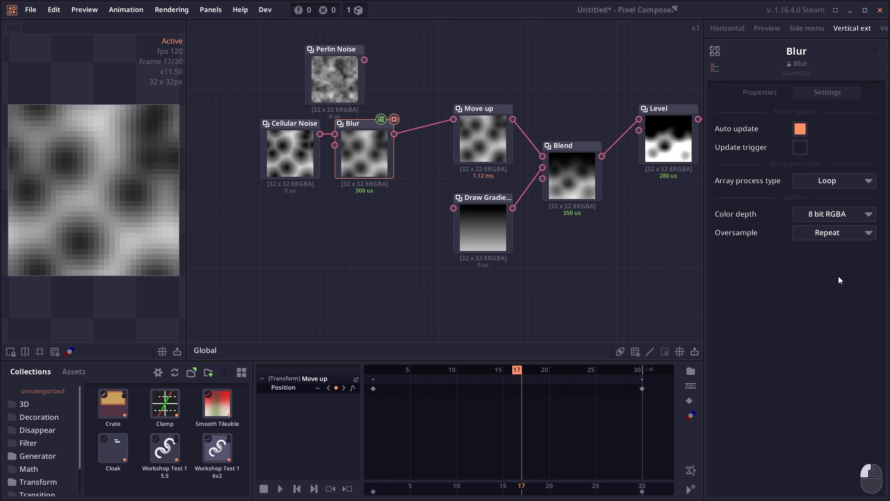
left_click(123, 271)
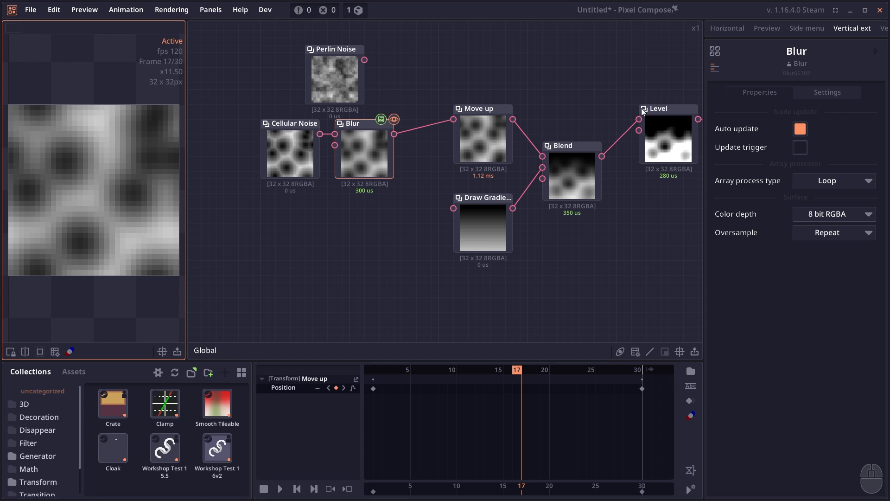
left_click(779, 91)
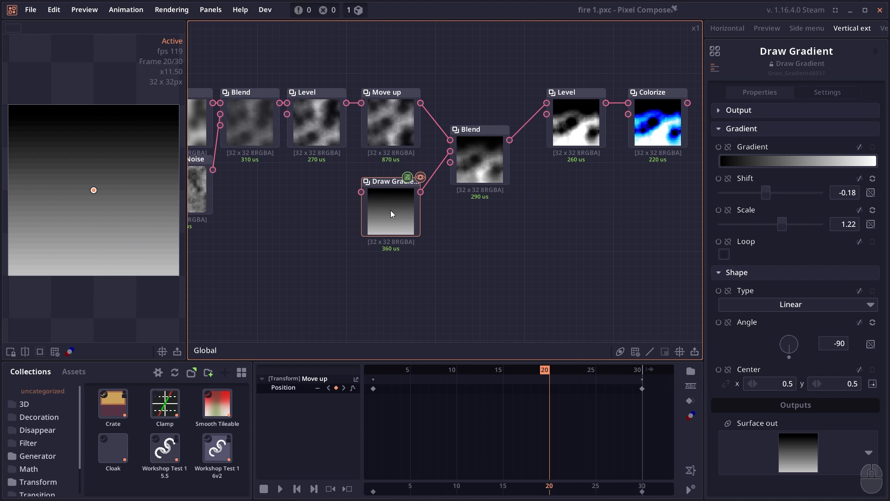
- Delete the Draw Gradient node and add a Shape node in its place below Move up
mouse_move(380, 209)
left_mouse_down()
mouse_move(352, 211)
mouse_move(379, 207)
mouse_move(370, 208)
left_mouse_up()
key("Delete")
right_click(331, 207)
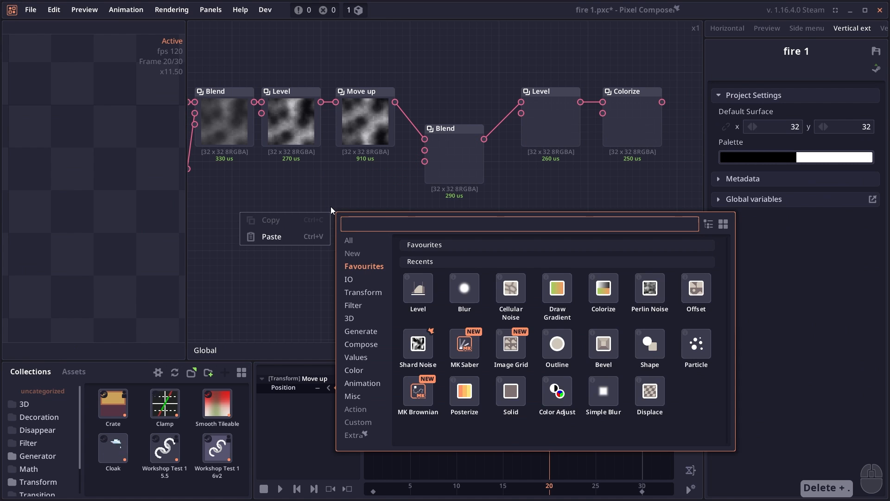
type("shap")
left_click(368, 256)
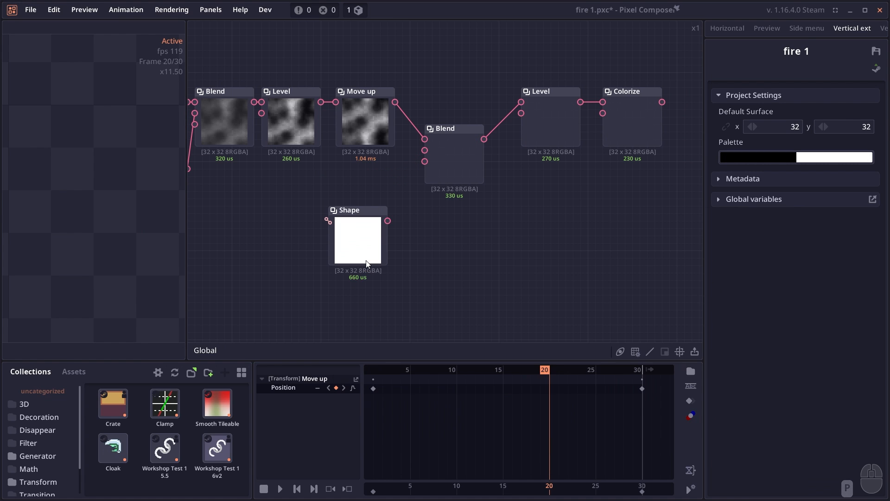
left_click_drag(369, 257, 320, 232)
- Set the Shape node to Teardrop at position y 14 and enable its background
left_click(843, 405)
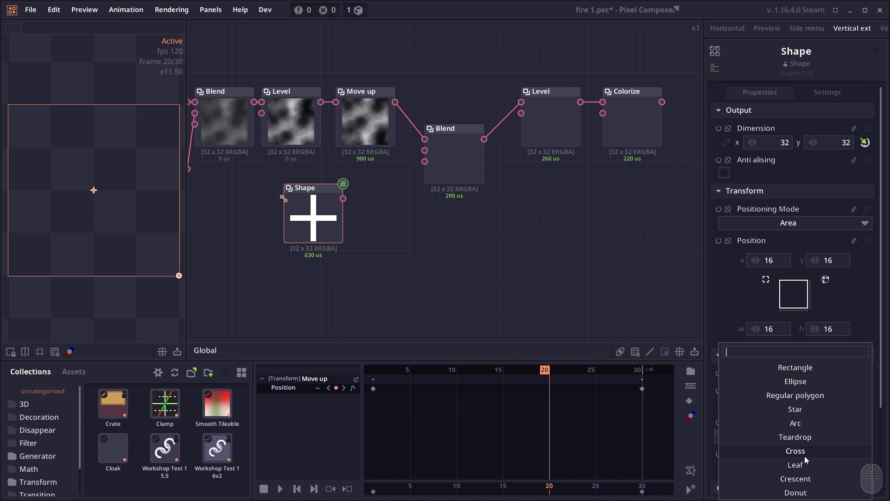
left_click(804, 437)
scroll(786, 343, "down", 1)
scroll(785, 344, "down", 3)
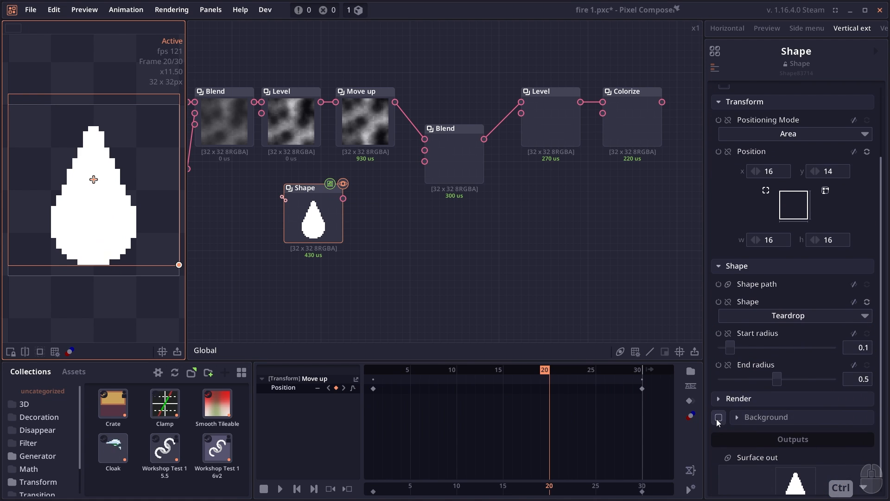
left_click(718, 417)
- Place a Blur node after the teardrop Shape node and change the Blur's Oversample mode
left_click_drag(336, 208, 318, 208)
left_click(350, 224)
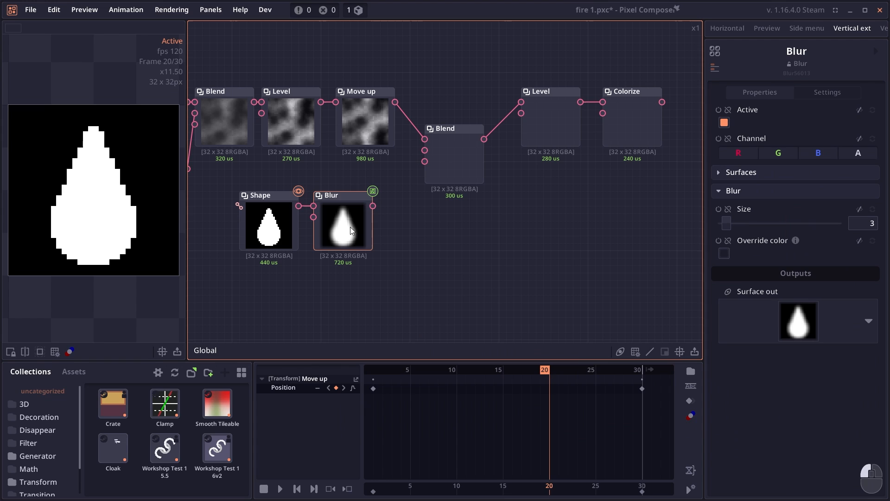
left_click(827, 92)
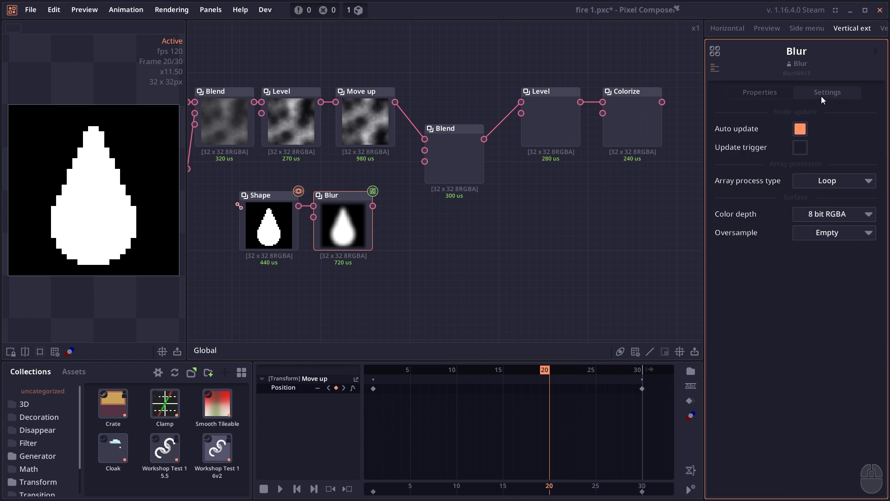
left_click(826, 235)
left_click(829, 263)
left_click(352, 232)
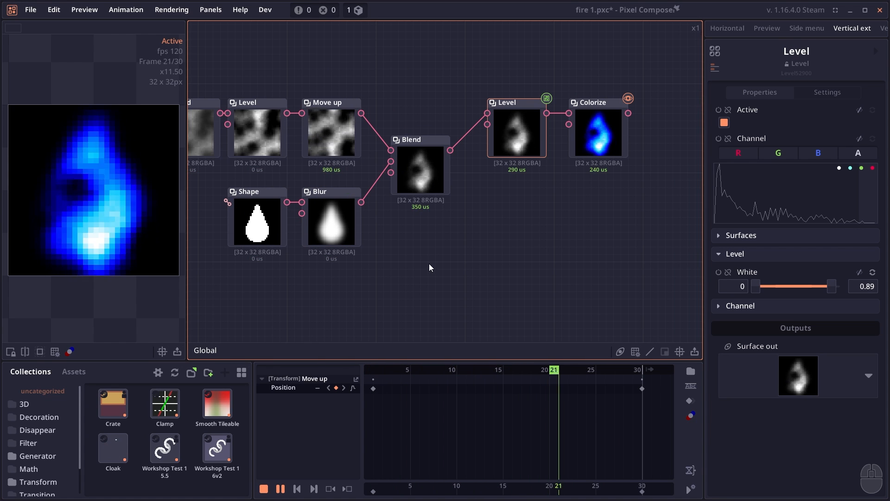
left_click_drag(429, 264, 444, 264)
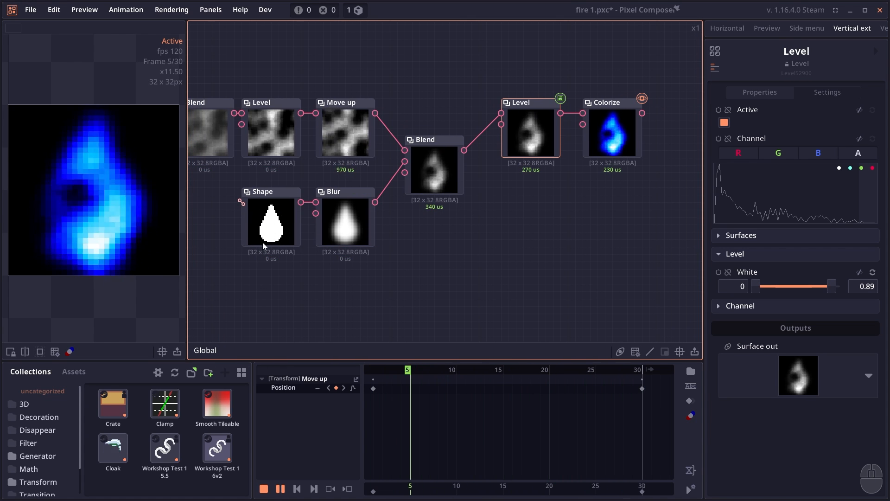
left_click(294, 241)
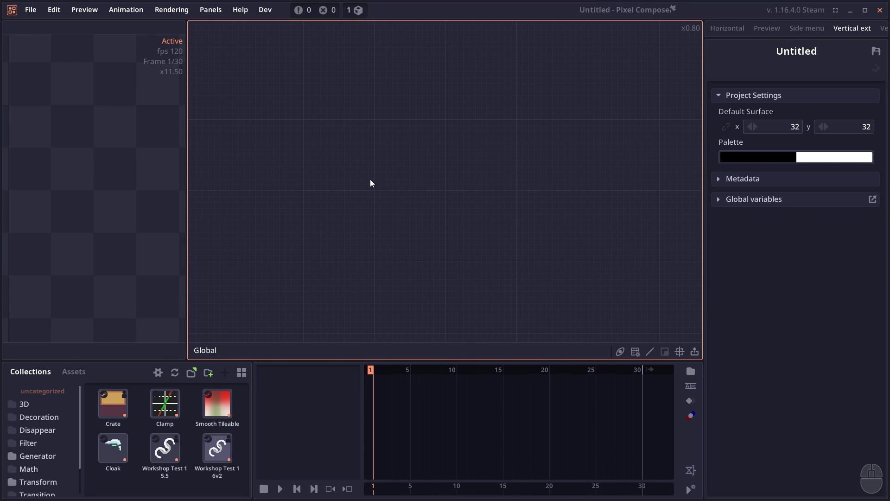
- Add a Shape node to the empty graph of the new project
right_click(334, 169)
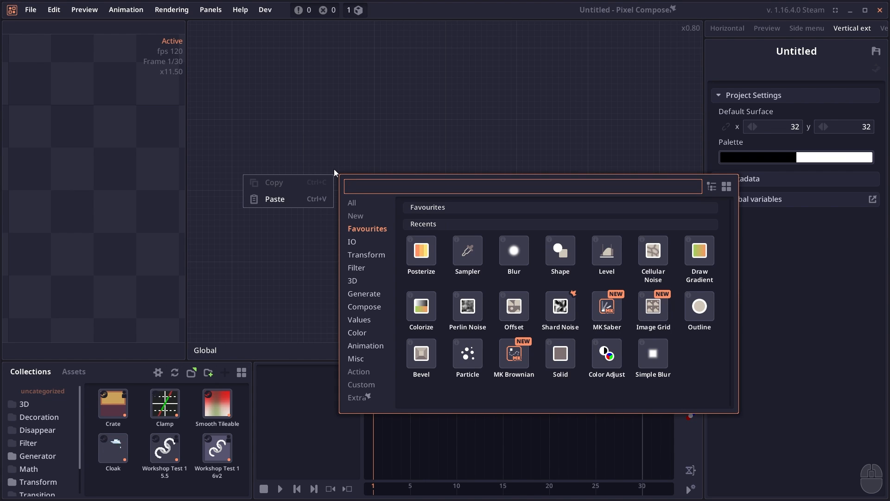
type("shap")
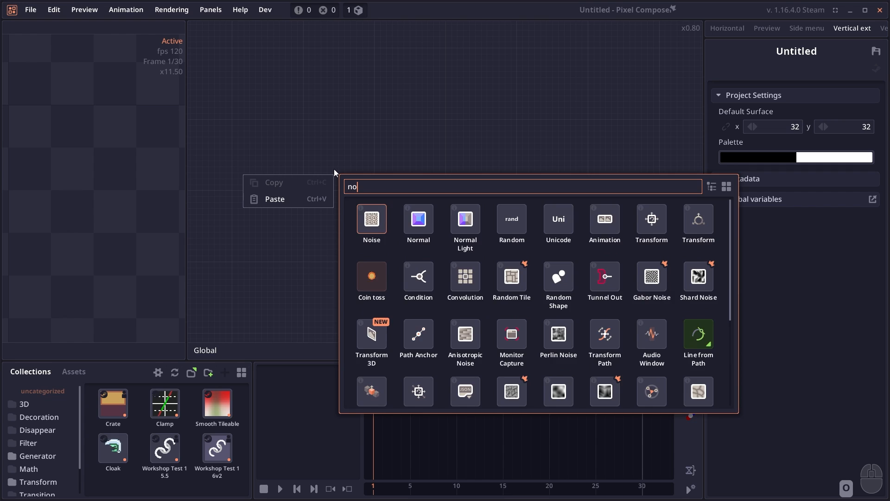
key("Return")
left_click(331, 169)
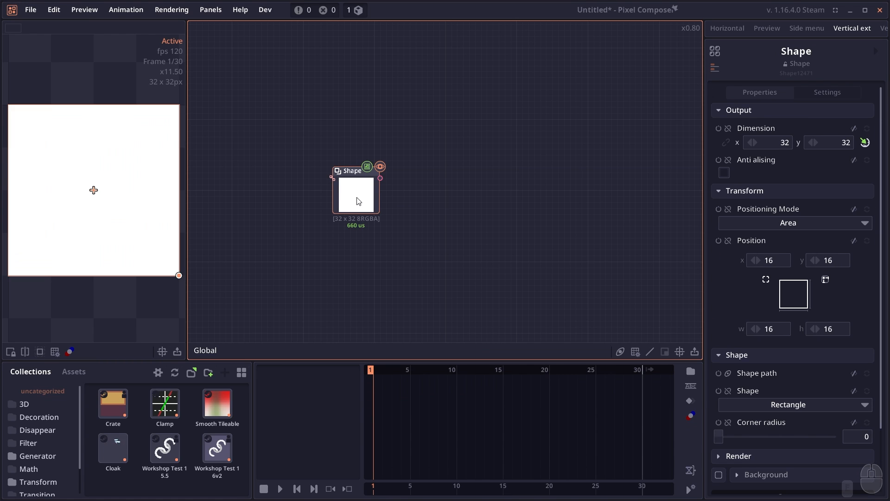
scroll(351, 204, "up", 1)
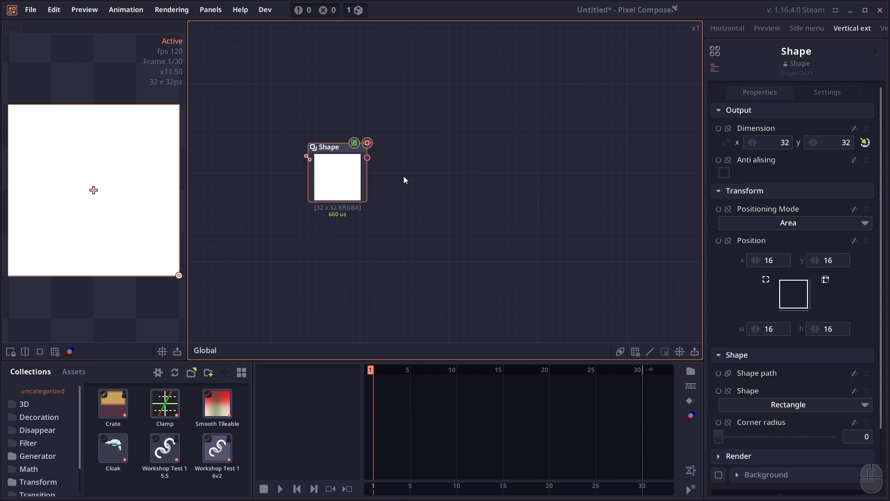
- Change the new Shape node to a teardrop and feed it into a Displace node
scroll(820, 435, "down", 2)
left_click(765, 346)
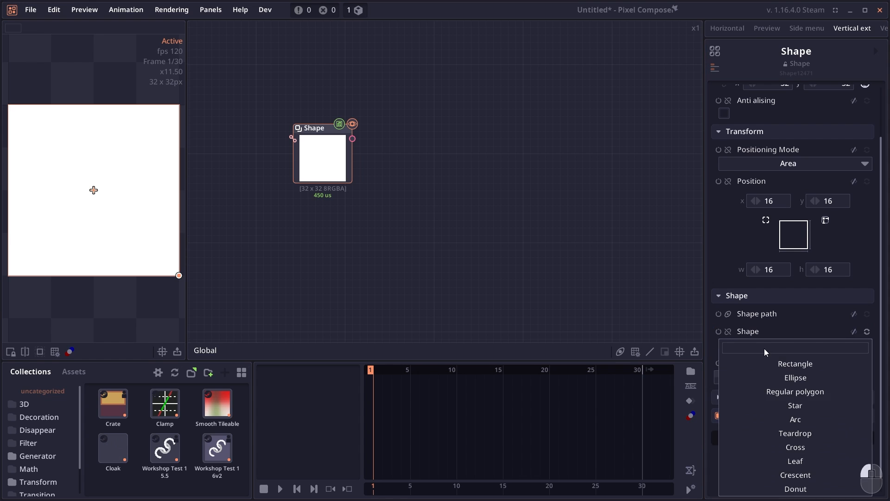
double_click(450, 192)
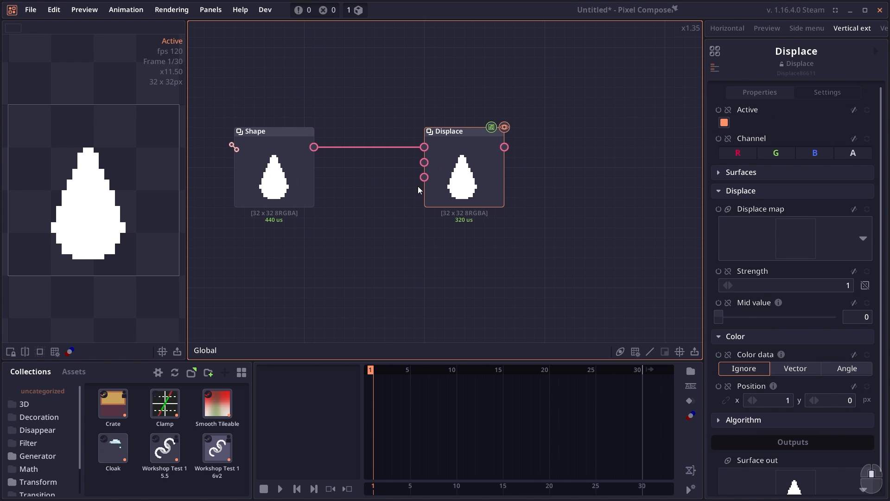
- Space out the Shape and Displace nodes and compare their outputs in the preview
left_click_drag(418, 191, 470, 186)
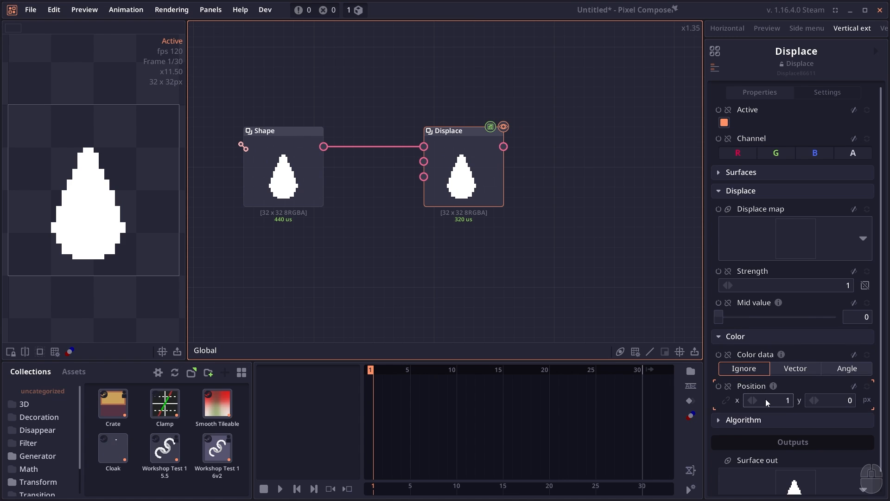
double_click(250, 178)
left_click(479, 186)
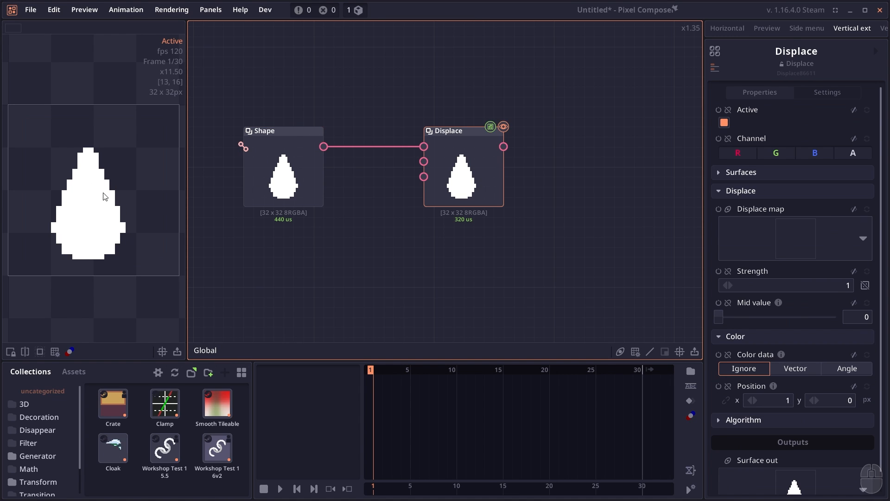
- Compare the Shape and Displace nodes and set the Displace node's X position to 1.8
left_click(299, 189)
left_click(456, 179)
double_click(456, 175)
left_click_drag(354, 271, 373, 278)
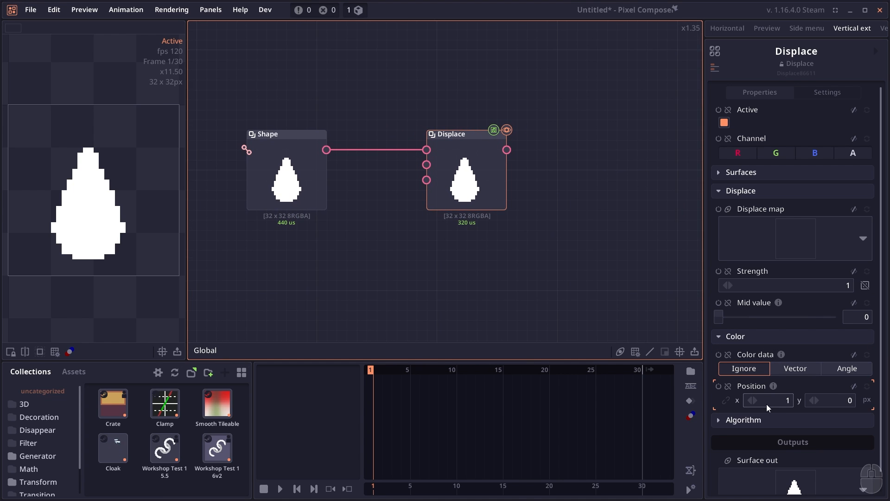
left_click_drag(767, 402, 756, 356)
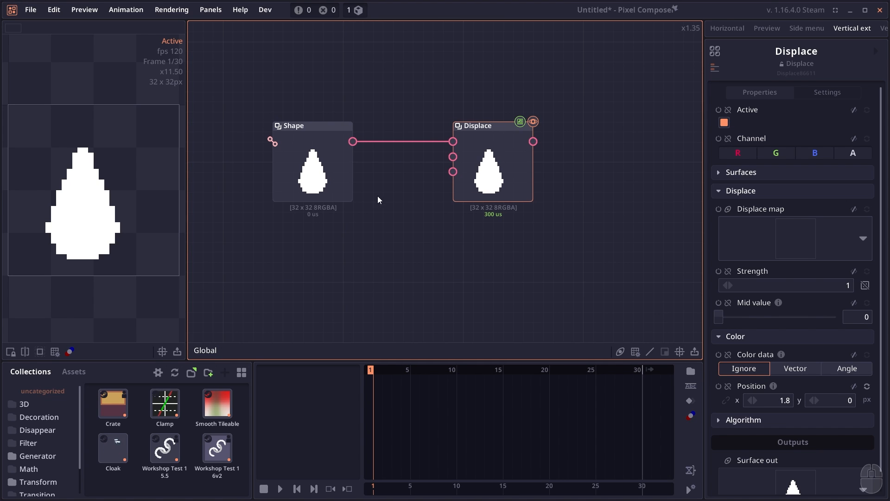
- Add a Perlin Noise node with 2 iterations and feed it into the Displace node's displace map
right_click(329, 229)
type("per")
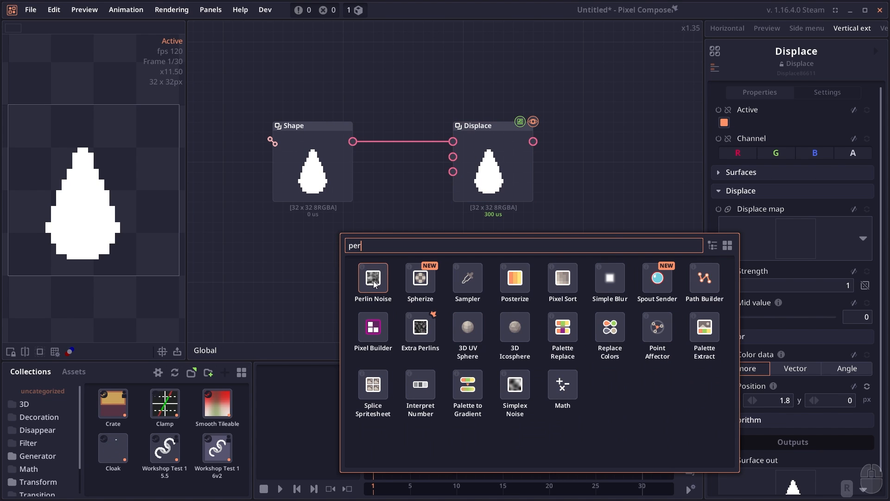
left_click(378, 264)
left_click(875, 220)
type("2")
key("Return")
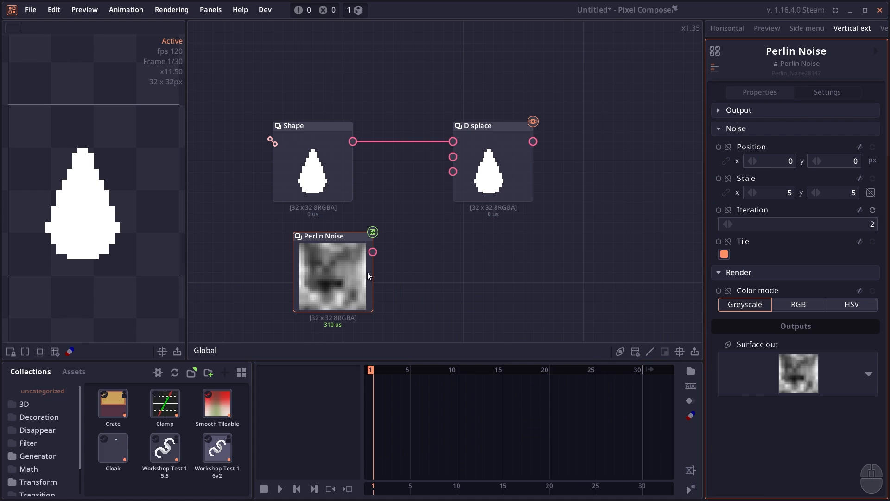
left_click_drag(374, 252, 449, 173)
left_click(485, 175)
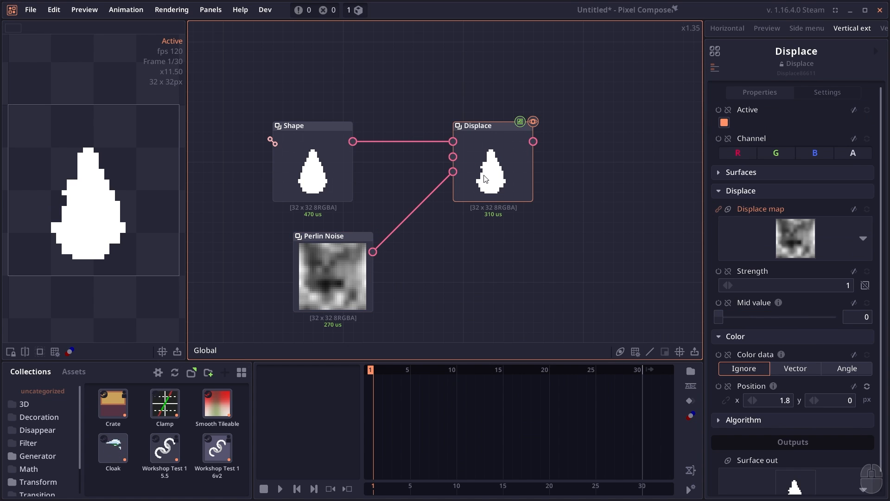
- Vary the Displace node's X position and stack the Shape and Perlin Noise nodes higher in the graph
left_click_drag(773, 399, 76, 474)
left_click_drag(249, 275, 308, 172)
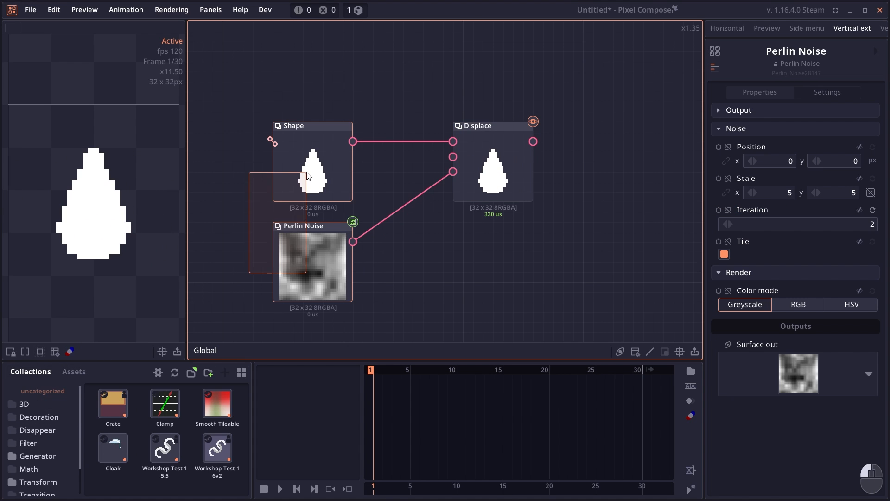
left_click_drag(335, 286, 325, 216)
- Add a Draw Gradient node below Perlin Noise, angled at 90, as the displace map, with Displace X position 13.3
left_click(317, 302)
right_click(317, 302)
type("gre")
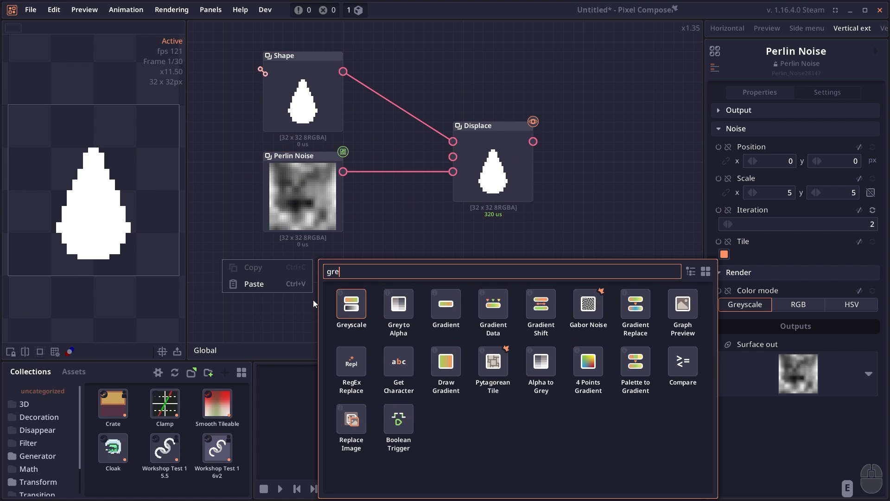
left_click(445, 360)
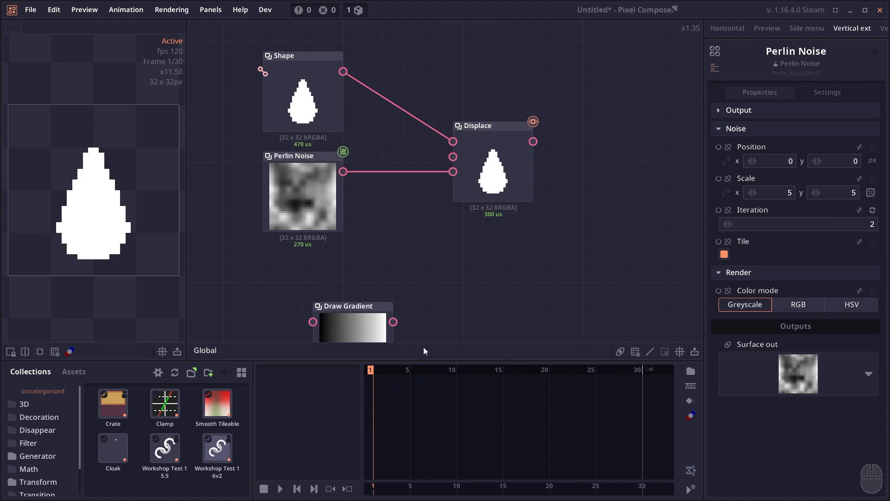
left_click_drag(364, 326, 324, 276)
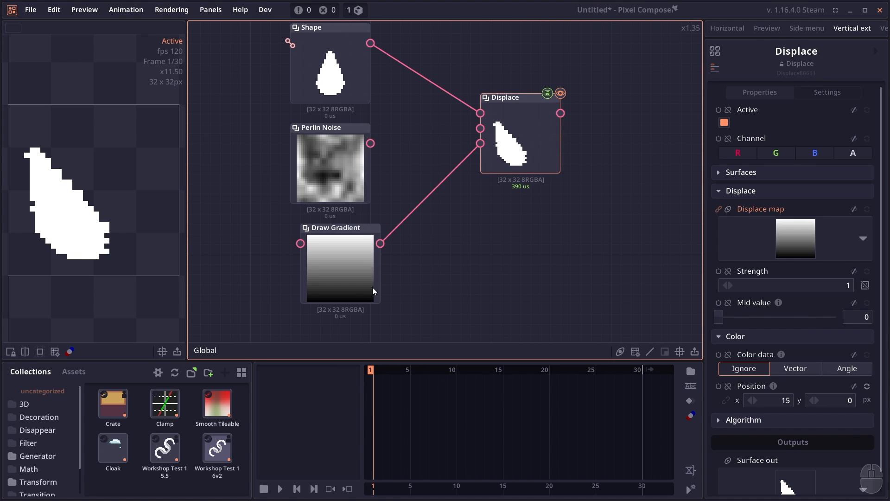
left_click(323, 250)
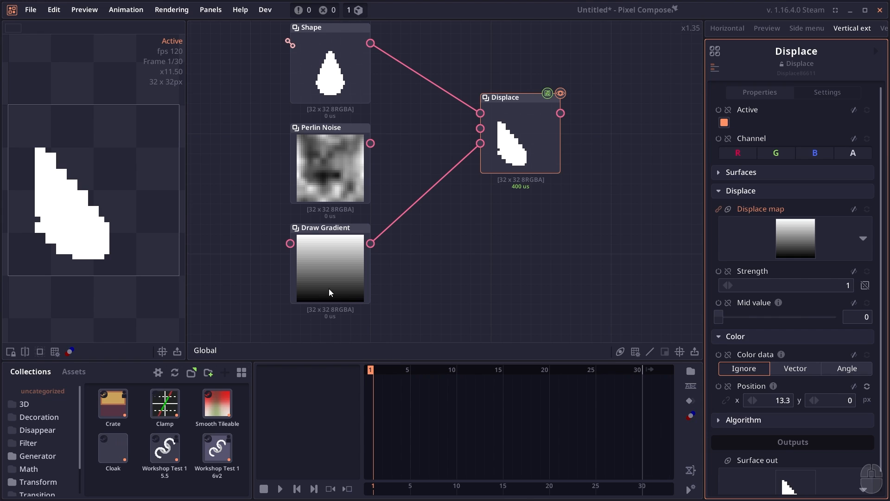
- Set the Displace node's mid value to 0.5 and position to -13.9, -9, using Perlin Noise as its displace map
left_click(850, 317)
type("0.5")
key("Return")
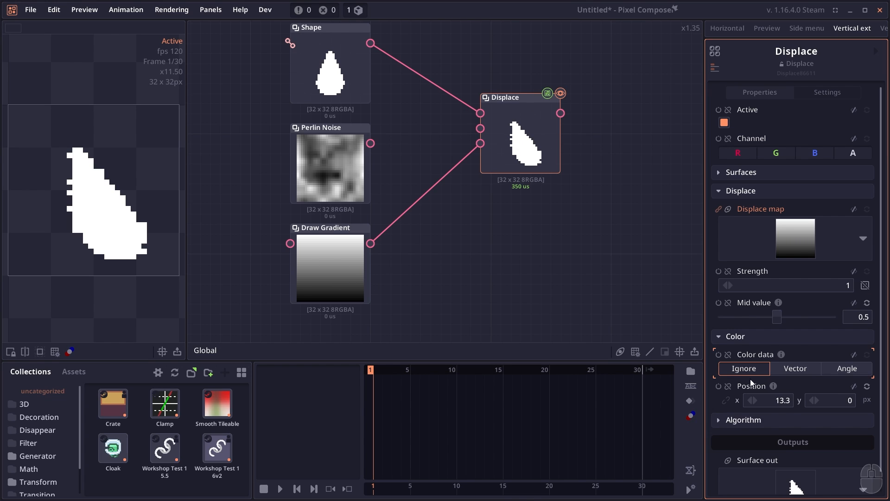
left_click_drag(774, 399, 778, 498)
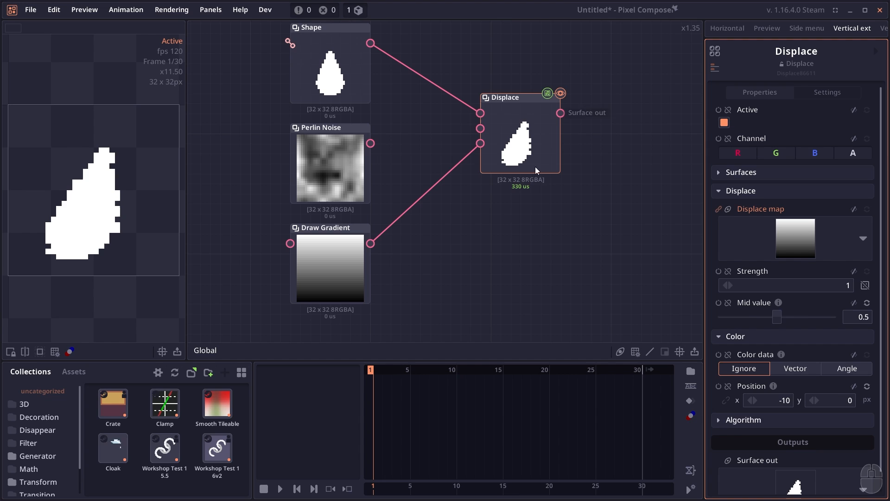
mouse_move(801, 425)
left_mouse_down()
mouse_move(766, 470)
mouse_move(785, 227)
left_mouse_up()
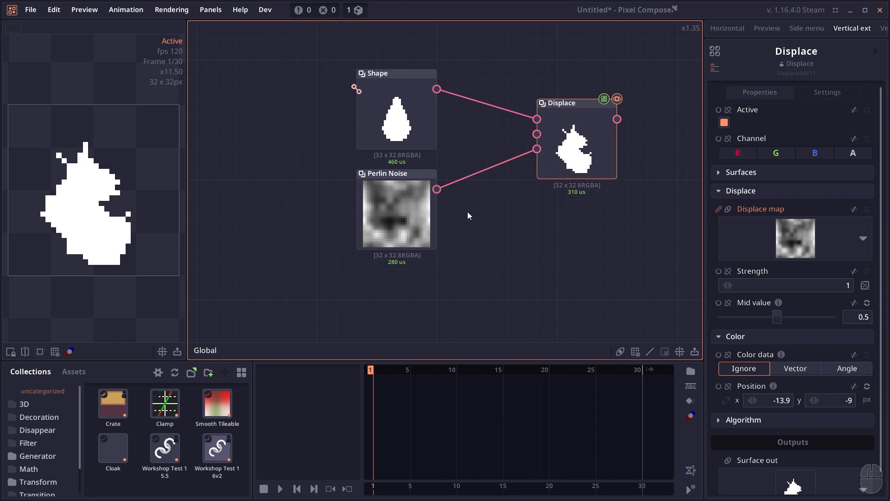
- Move Perlin Noise aside and insert a Move up node on its connection to Displace
left_click_drag(389, 225, 250, 234)
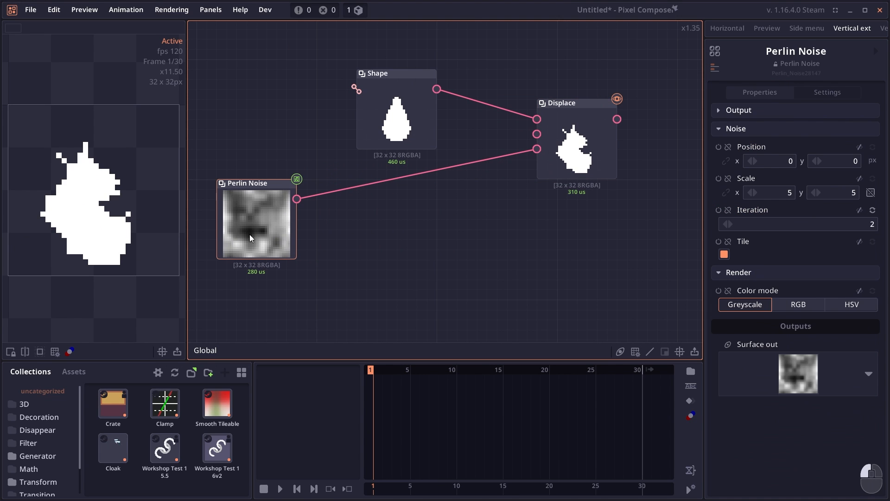
right_click(326, 194)
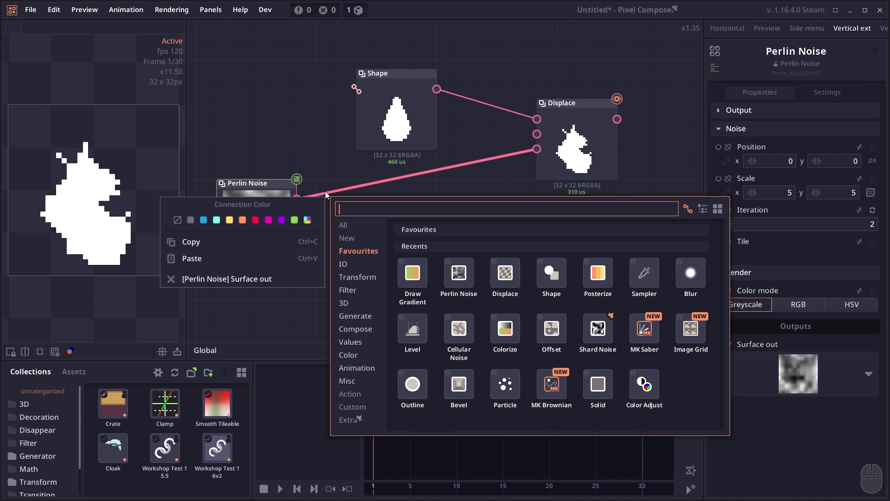
type("noise")
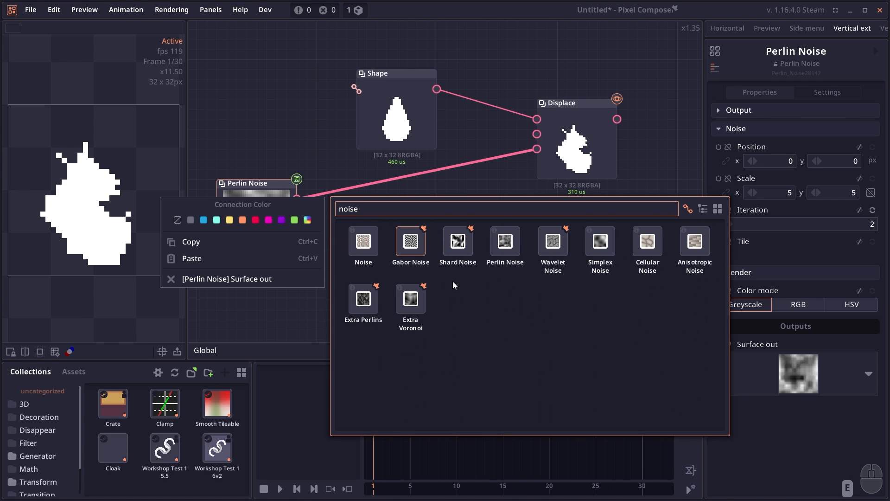
key("ctrl+a")
type("move")
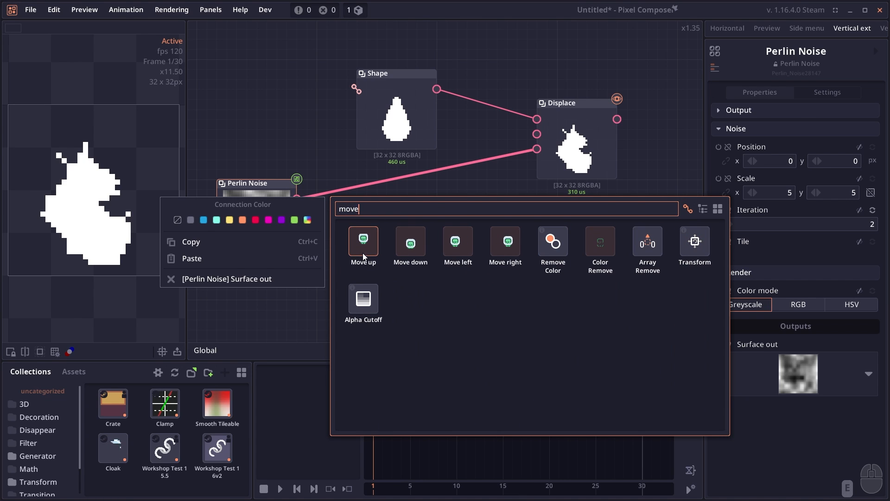
left_click(363, 255)
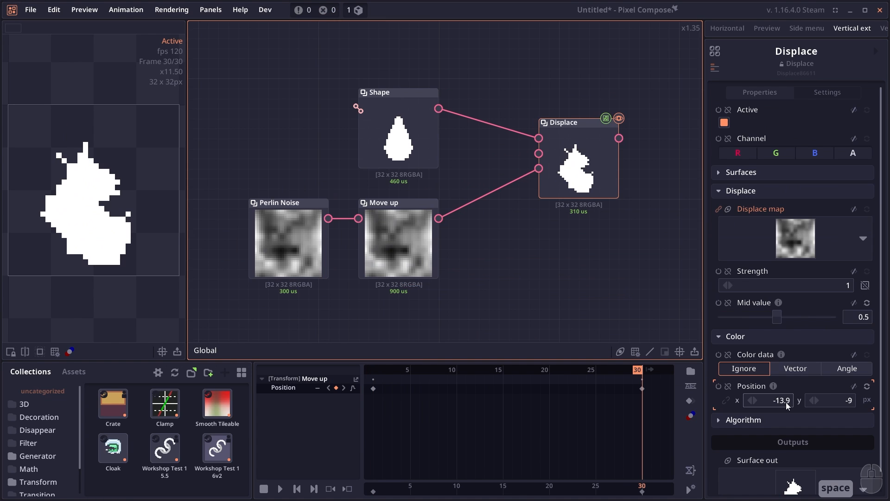
- Set the Displace node's X position to -5 and play the animation to check the motion
left_click_drag(783, 403, 838, 404)
left_click(763, 404)
key("space")
left_click_drag(599, 250, 575, 238)
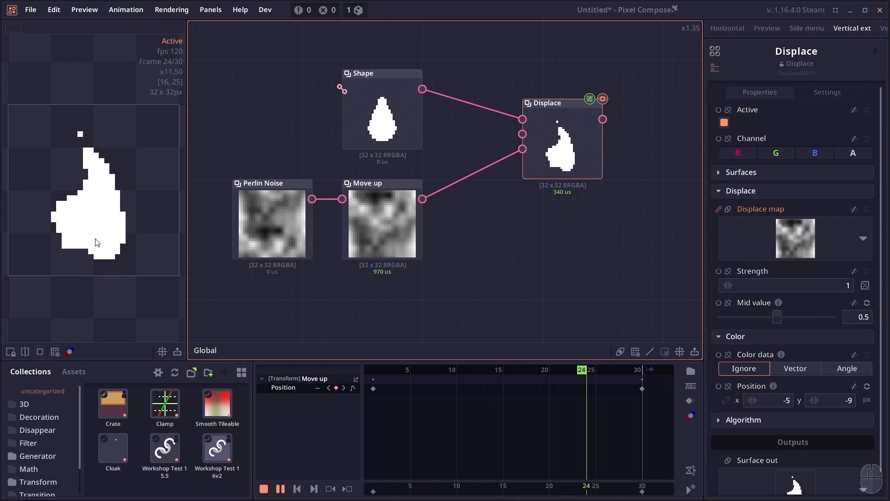
key("space")
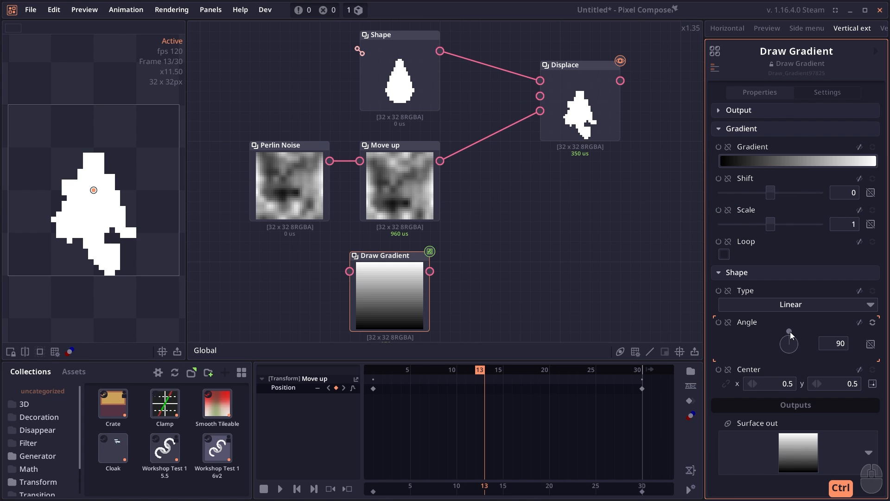
- Align Draw Gradient under Move up and connect it to Displace as a mapped strength input
left_click_drag(371, 310, 378, 301)
left_click(583, 122)
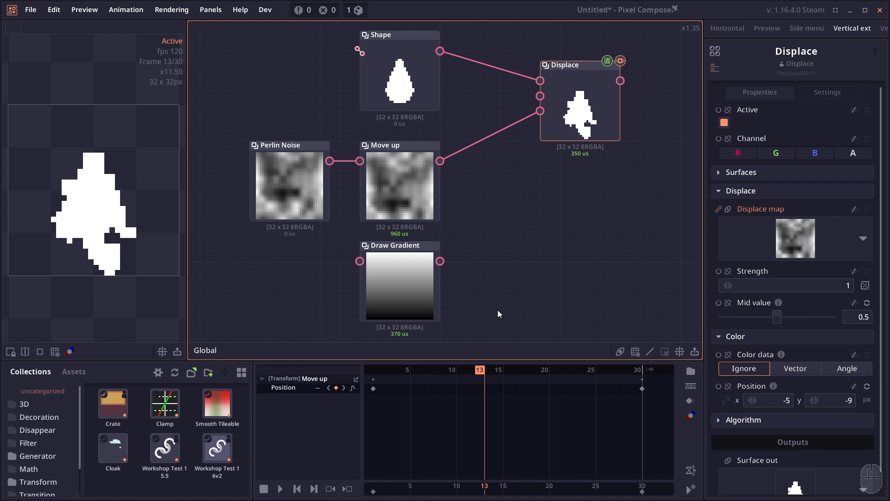
left_click(865, 285)
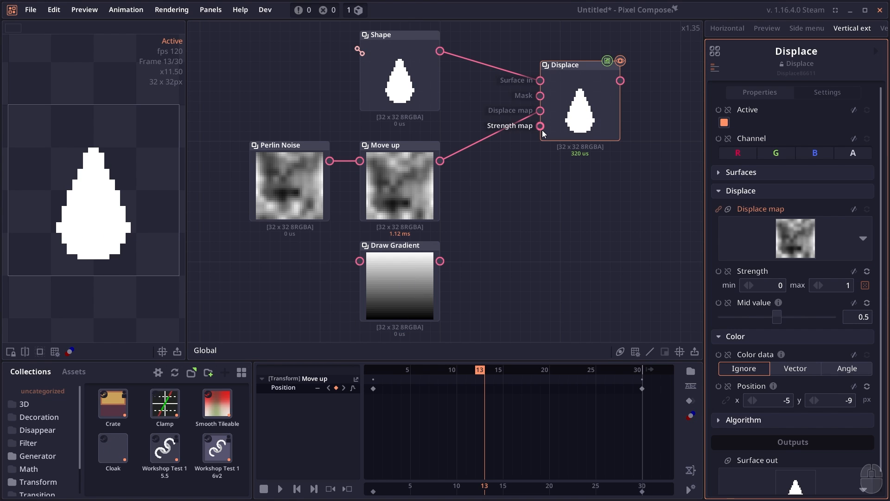
left_click(440, 261)
left_click(415, 266)
left_click_drag(440, 261, 539, 127)
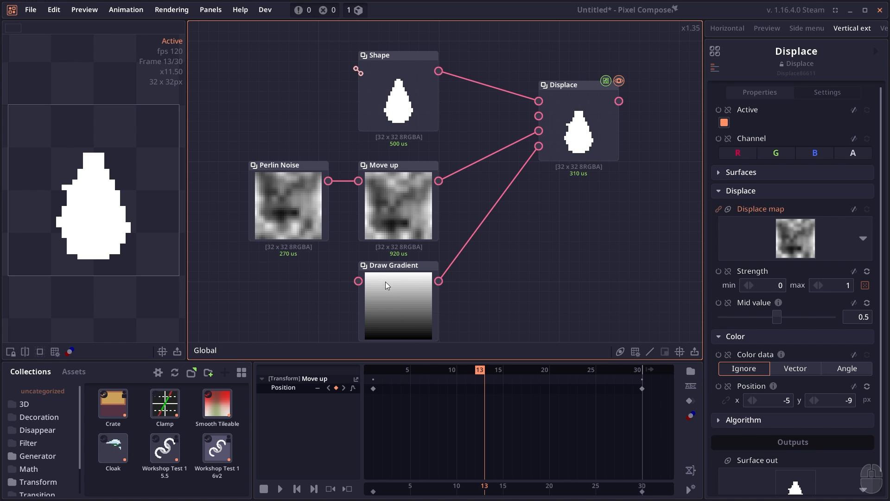
- Set the Draw Gradient node's shift to -0.05 and its scale to 1.13
left_click(399, 280)
mouse_move(770, 193)
left_mouse_down()
mouse_move(756, 193)
mouse_move(770, 194)
left_mouse_up()
left_click_drag(771, 225, 780, 226)
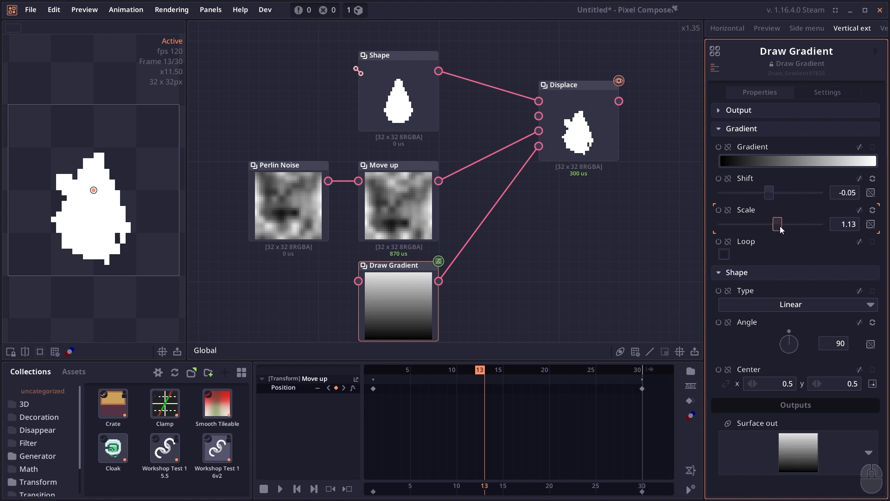
- Set the Displace node's maximum strength to 2.9 and play the animation
left_click(578, 125)
key("space")
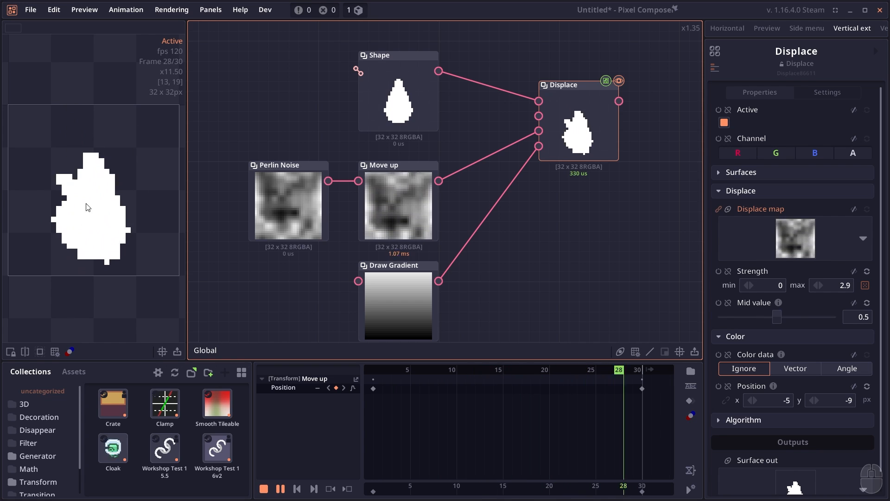
left_click_drag(576, 188, 522, 183)
left_click(518, 141)
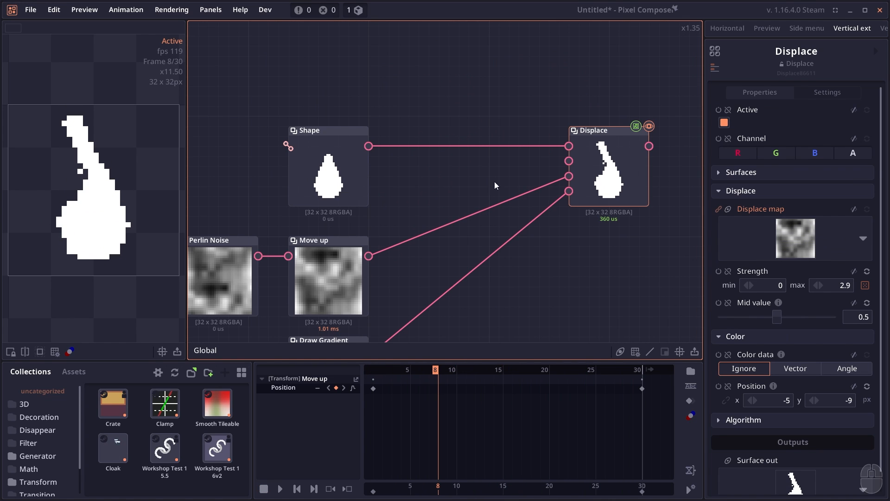
- Preview the Shape node and insert a Bevel node between it and Displace, aligned with both
left_click(358, 179)
double_click(358, 178)
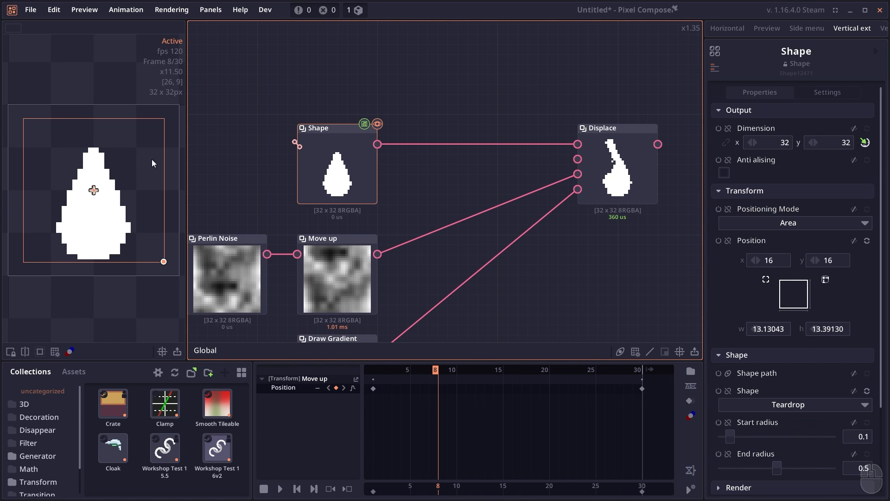
left_click_drag(427, 155, 434, 152)
left_click(439, 130)
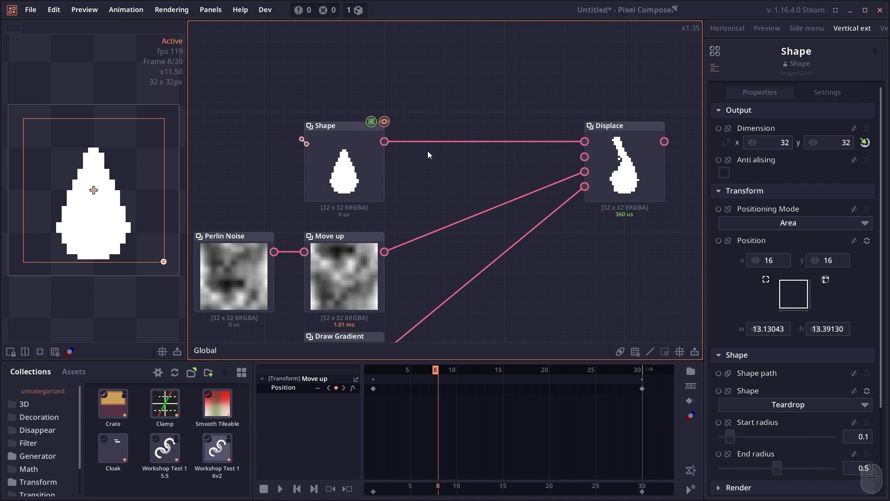
right_click(433, 141)
type("bevel")
left_click(471, 191)
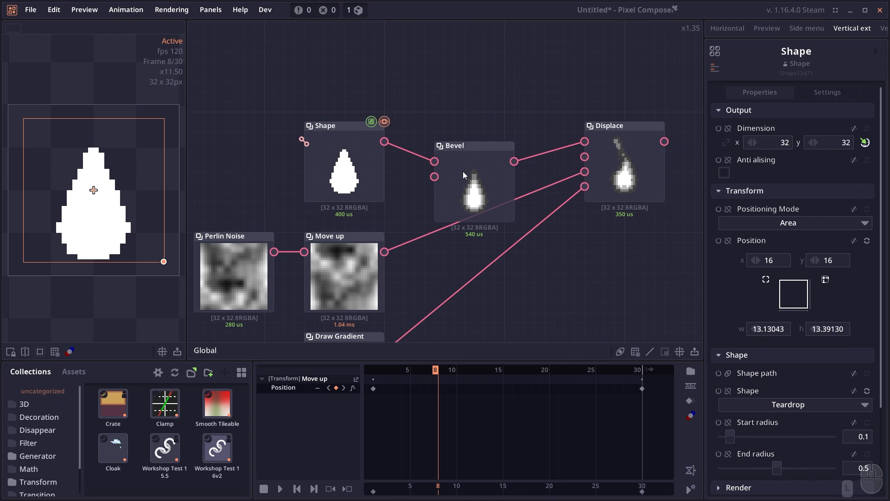
left_click(446, 176)
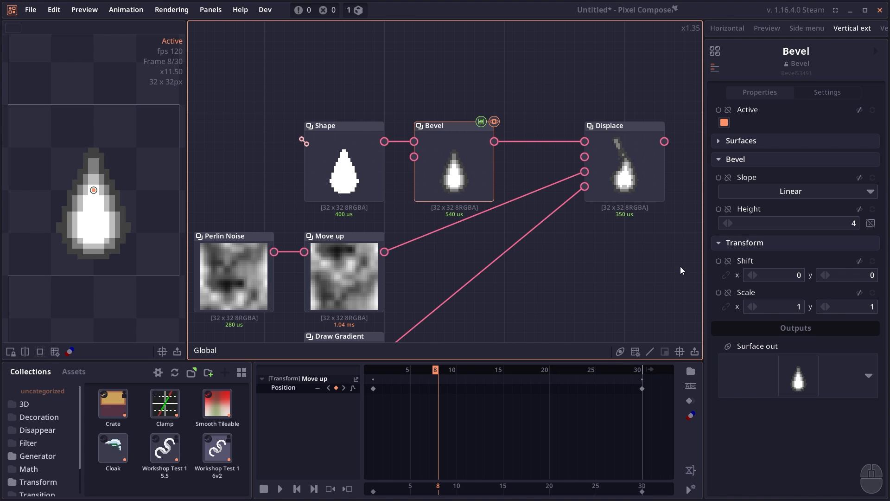
- Link the Bevel node's scale axes at 0.65 and shift its highlight off centre
left_click(728, 309)
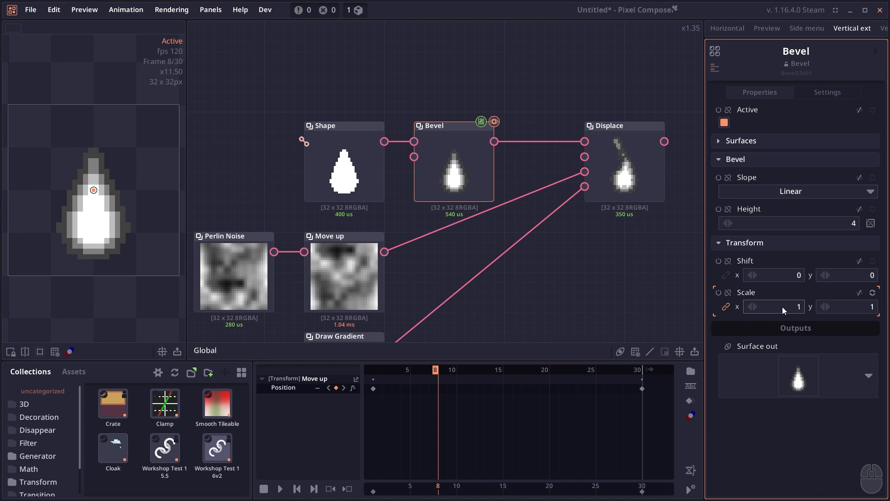
left_click_drag(791, 311, 771, 309)
key("alt")
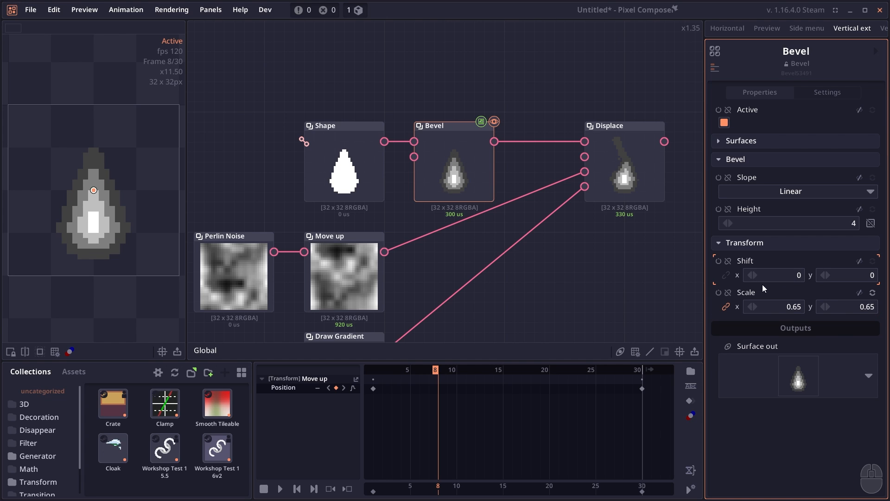
left_click_drag(94, 190, 147, 159)
- Play the animation of the Displace output to examine the shaded flame
key("space")
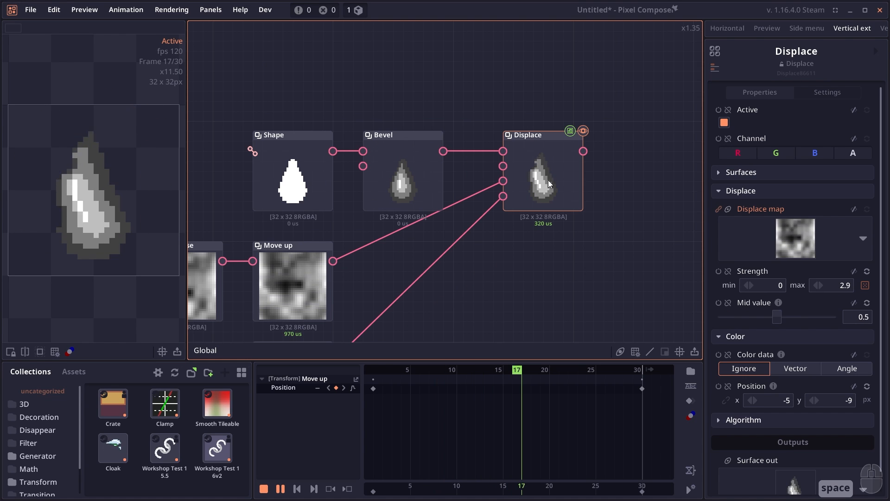
left_click_drag(539, 253, 441, 268)
key("space")
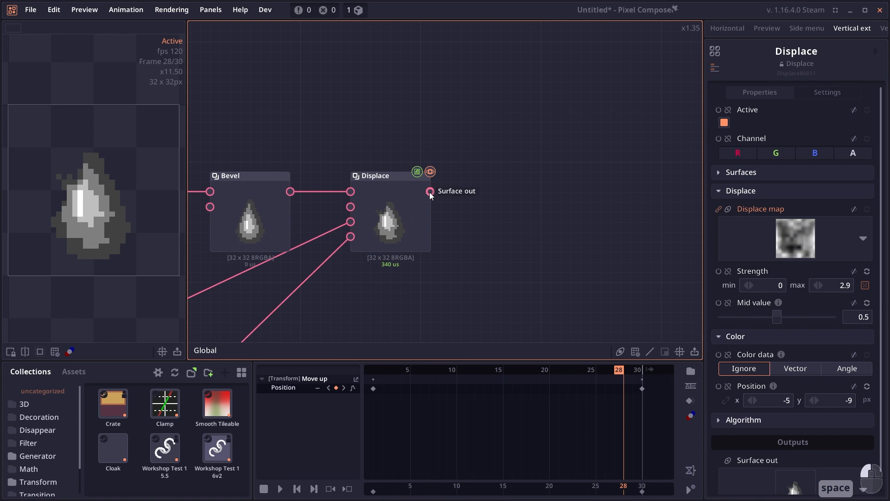
- Add a Level node to the Displace output and raise the lower end of its White range slightly
left_click_drag(430, 195, 485, 185)
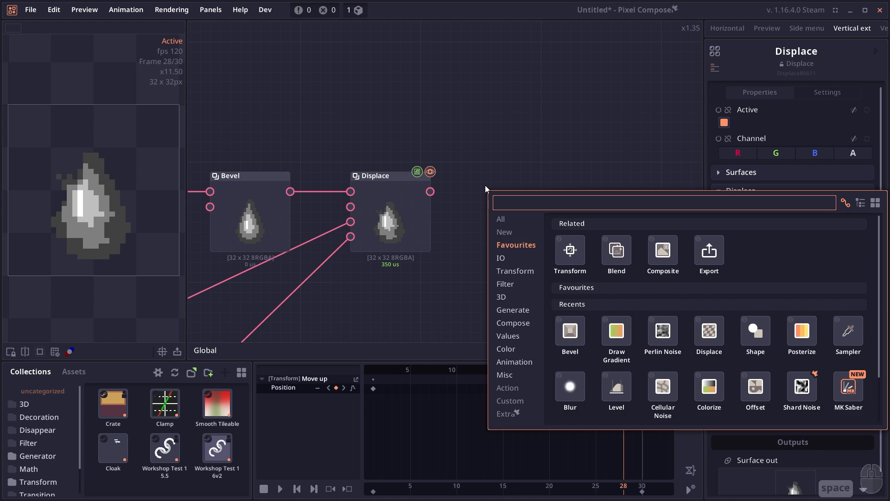
type("level")
left_click(517, 236)
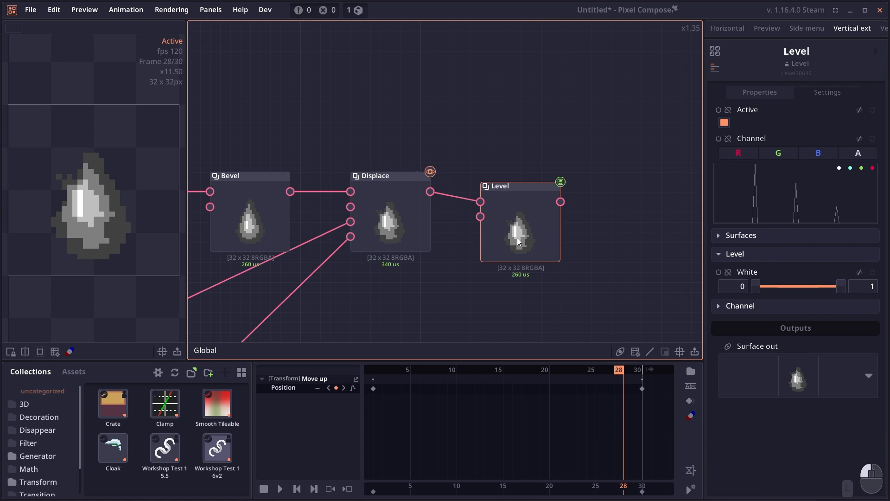
left_click_drag(763, 286, 766, 286)
- Connect a Colorize node to the Level node's output
left_click_drag(551, 191, 590, 188)
type("color")
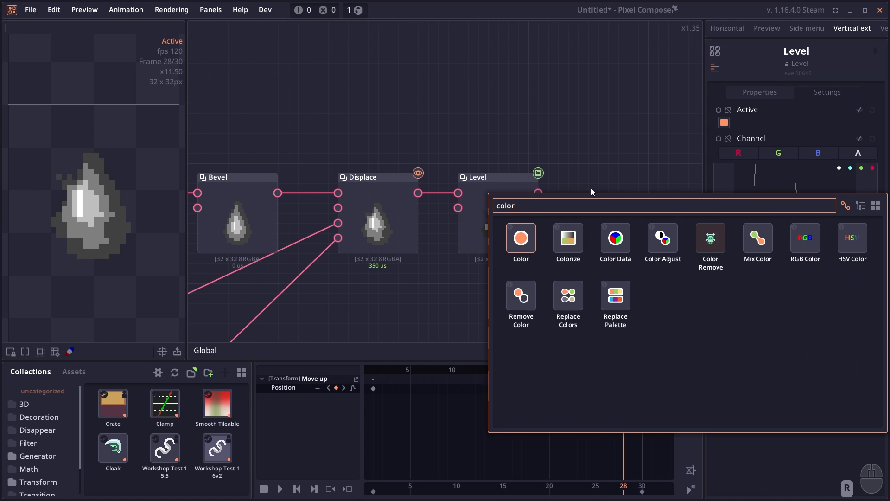
left_click(566, 246)
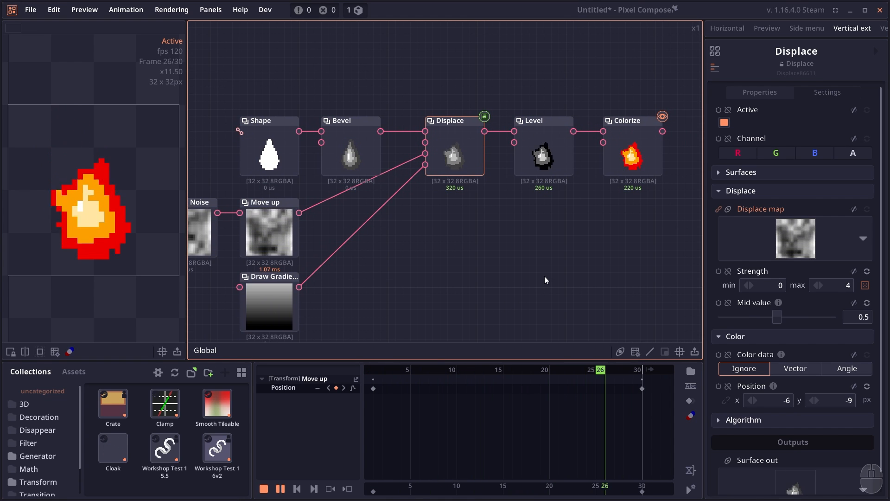
- Try different X positions on the Displace node and reset the X position to 0
left_click_drag(518, 251, 501, 262)
left_click_drag(555, 290, 543, 294)
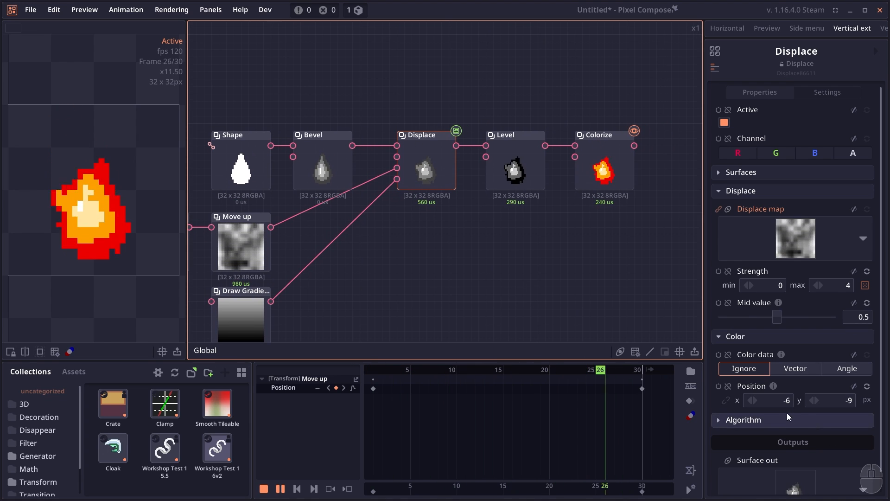
left_click_drag(774, 405, 803, 388)
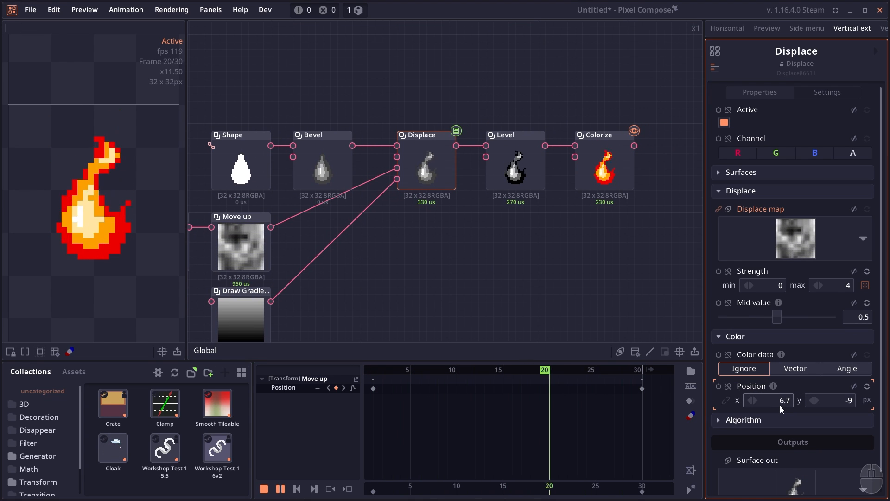
mouse_move(778, 405)
left_mouse_down()
mouse_move(735, 410)
mouse_move(811, 413)
mouse_move(739, 415)
mouse_move(677, 434)
mouse_move(767, 420)
mouse_move(777, 396)
left_mouse_up()
left_click(764, 401)
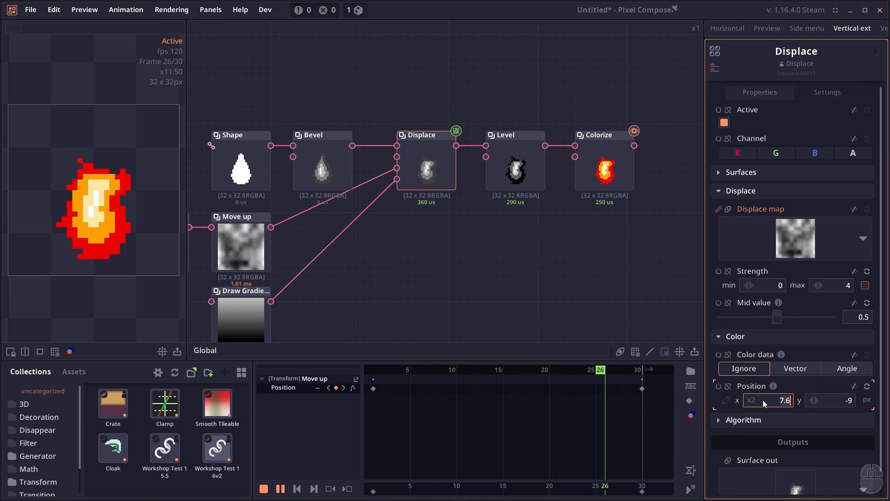
type("0")
key("Return")
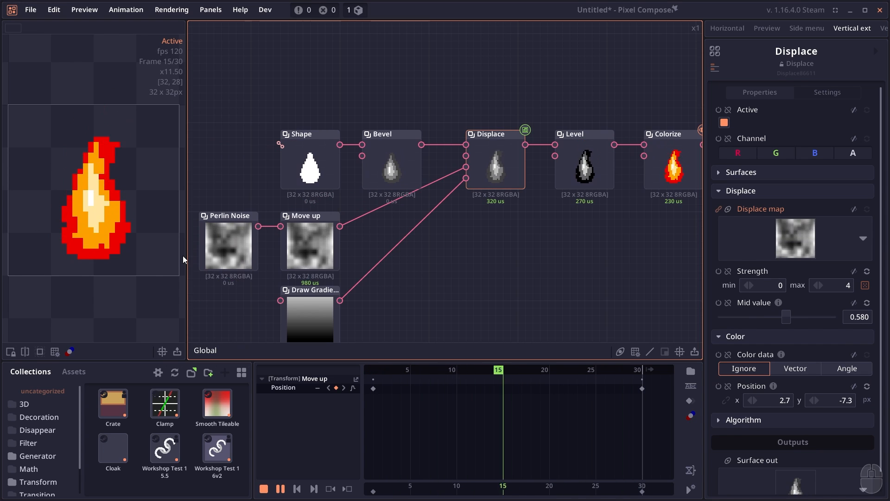
- Select the Perlin Noise node and open its Iteration value for editing
left_click_drag(250, 291, 307, 271)
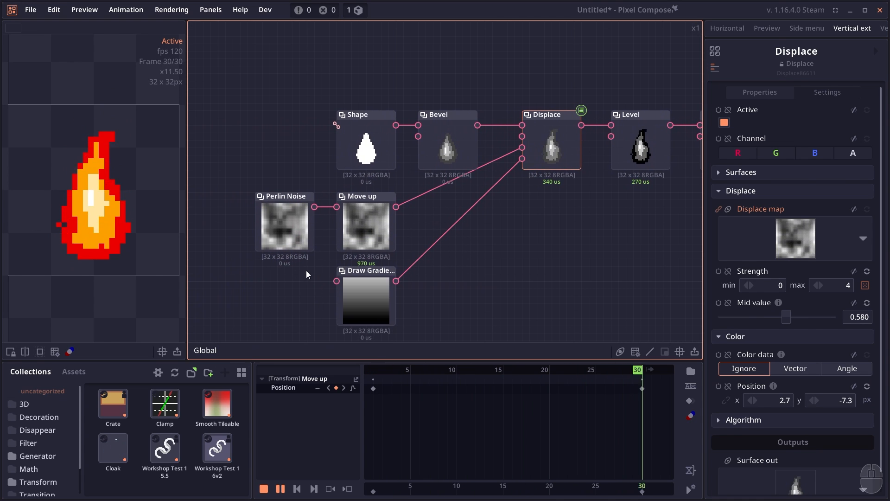
left_click(287, 233)
left_click_drag(313, 234, 371, 204)
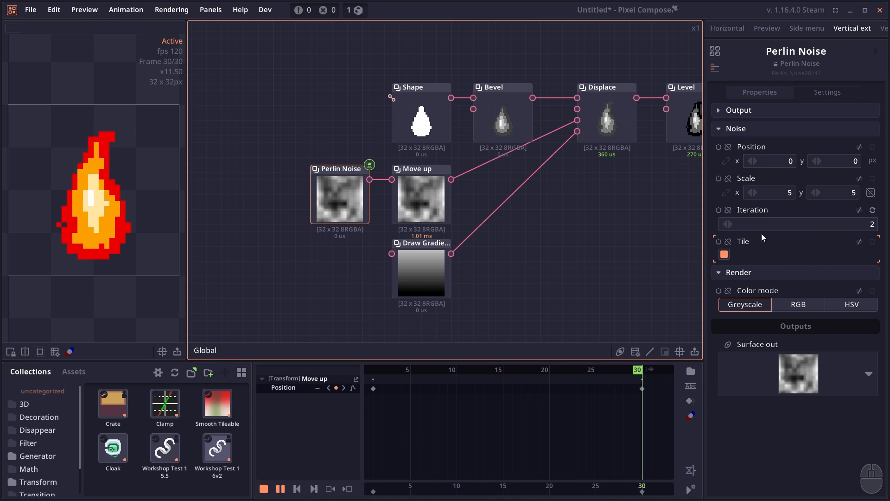
left_click(814, 225)
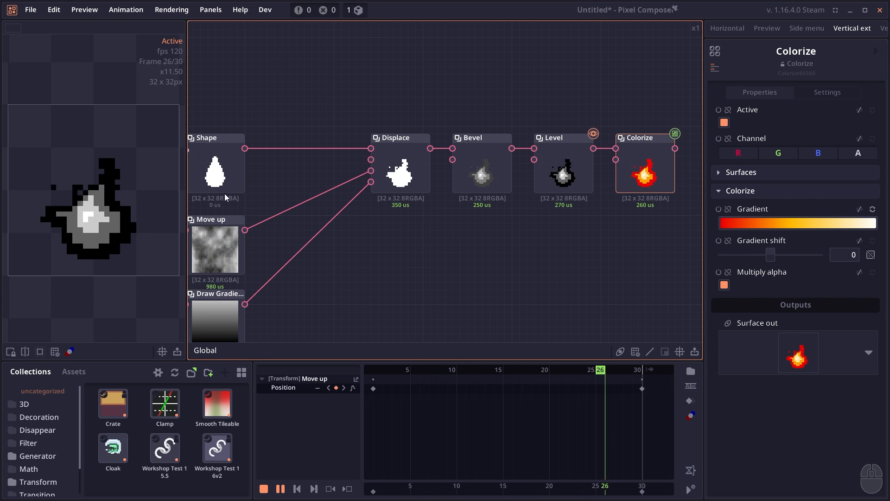
- Preview the Colorize output and the Bevel output to compare the flame's color and shading
left_click_drag(417, 254, 397, 281)
left_click(622, 212)
double_click(621, 211)
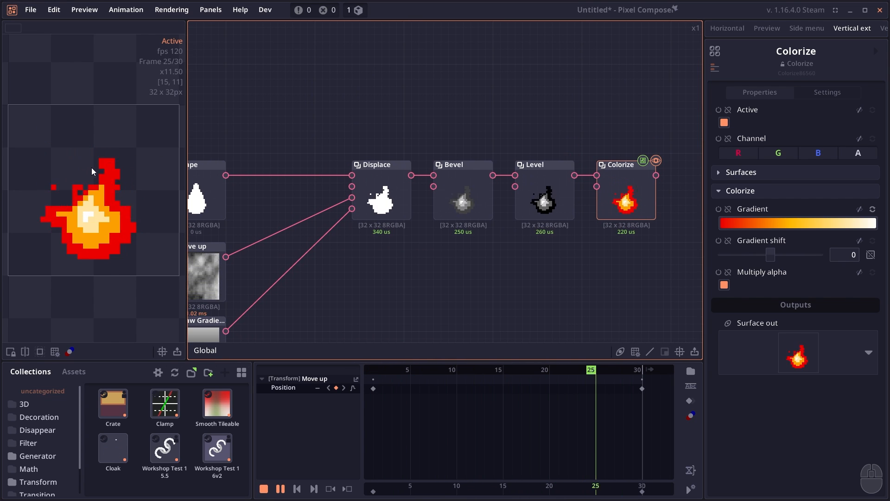
double_click(468, 202)
mouse_move(467, 202)
left_mouse_down()
mouse_move(494, 135)
mouse_move(474, 112)
mouse_move(468, 198)
mouse_move(475, 194)
left_mouse_up()
- Set the Displace node's texture interpolation to Bilinear and preview the Bevel node
double_click(399, 229)
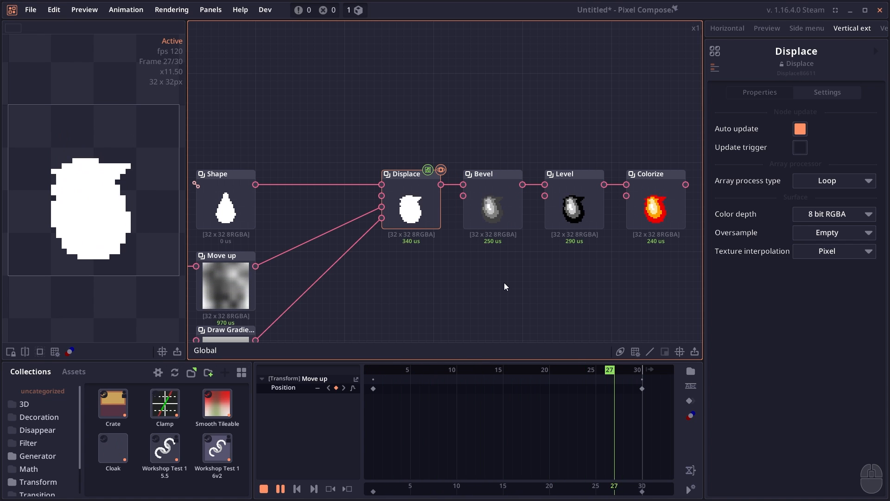
left_click_drag(505, 283, 503, 276)
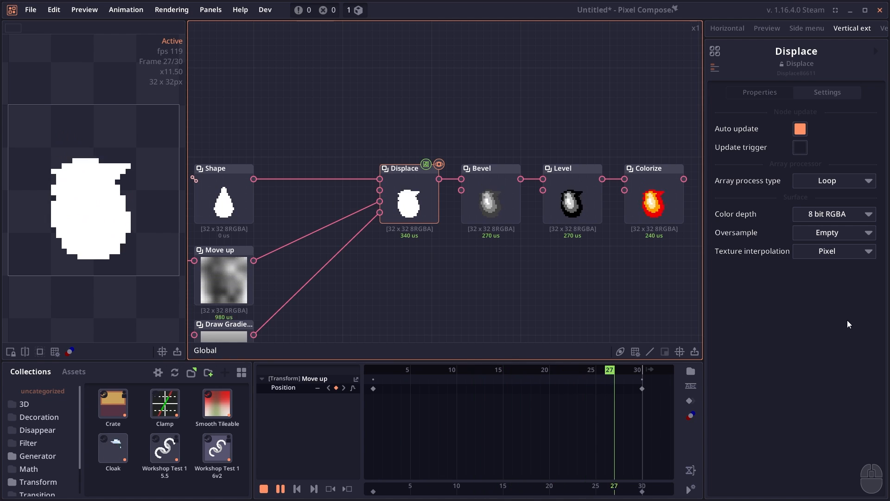
left_click(830, 254)
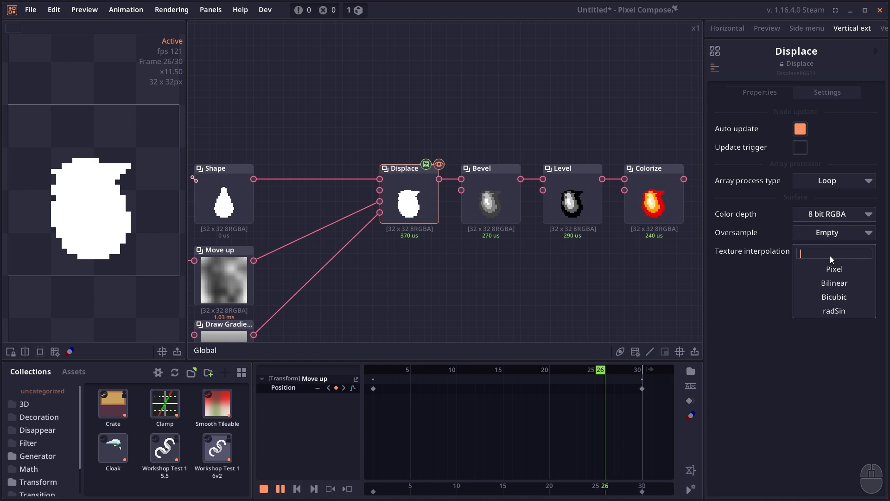
left_click(834, 282)
double_click(494, 202)
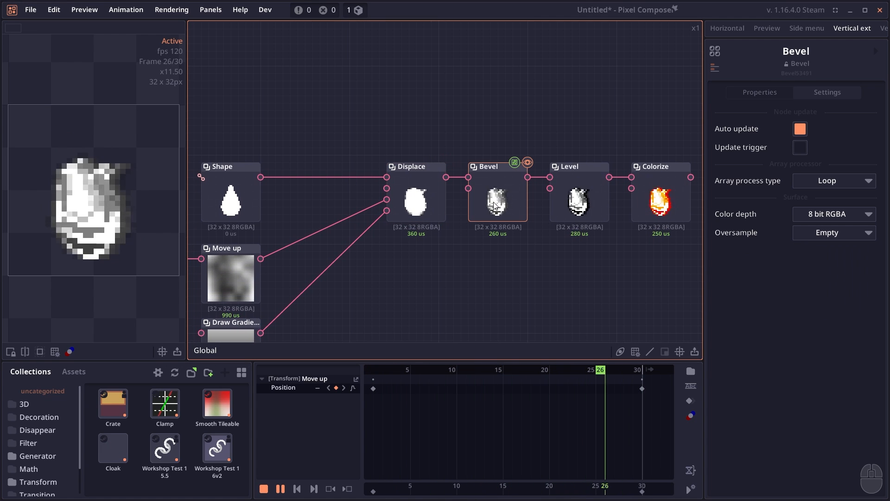
- Take the Bevel node out of the chain by connecting Displace directly to Level, and move Bevel ahead of Displace
left_click_drag(497, 200, 482, 132)
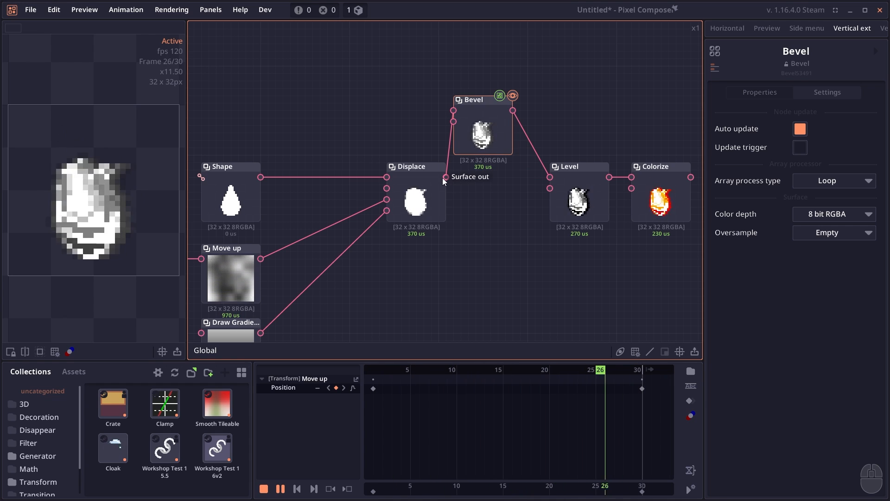
left_click_drag(443, 177, 550, 177)
left_click(436, 202)
left_click_drag(436, 202, 488, 202)
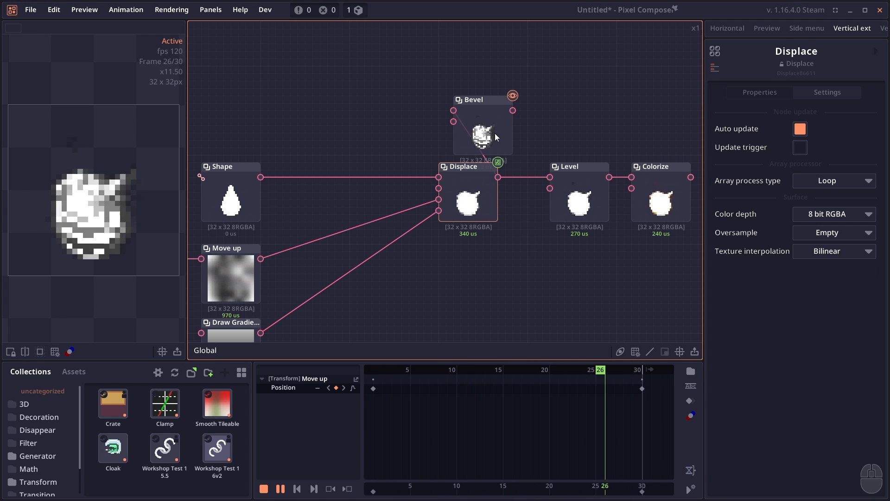
left_click_drag(494, 132, 339, 132)
- Insert the Bevel node between Shape and Displace and preview the Displace output
left_click_drag(259, 178, 298, 109)
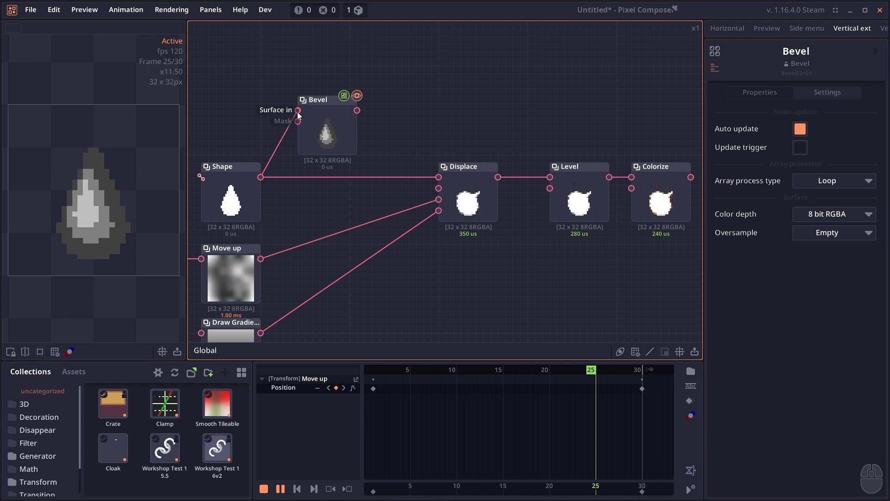
double_click(204, 179)
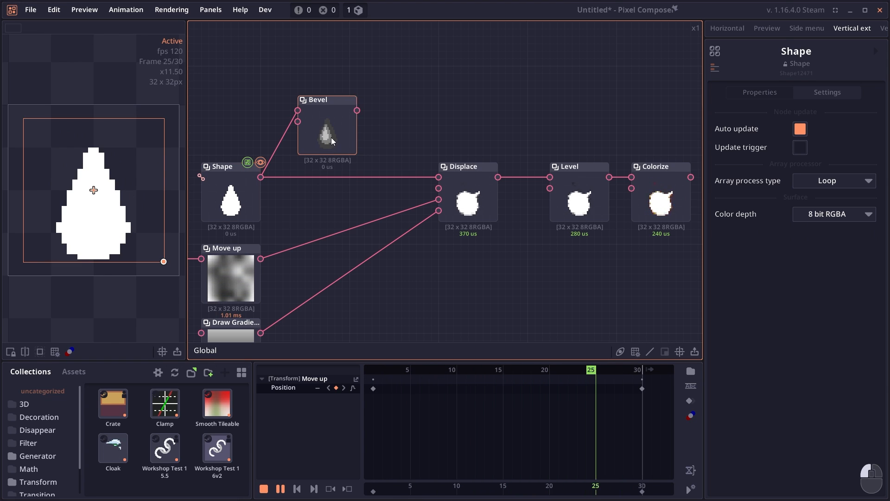
left_click_drag(331, 137, 438, 177)
left_click_drag(507, 257, 496, 255)
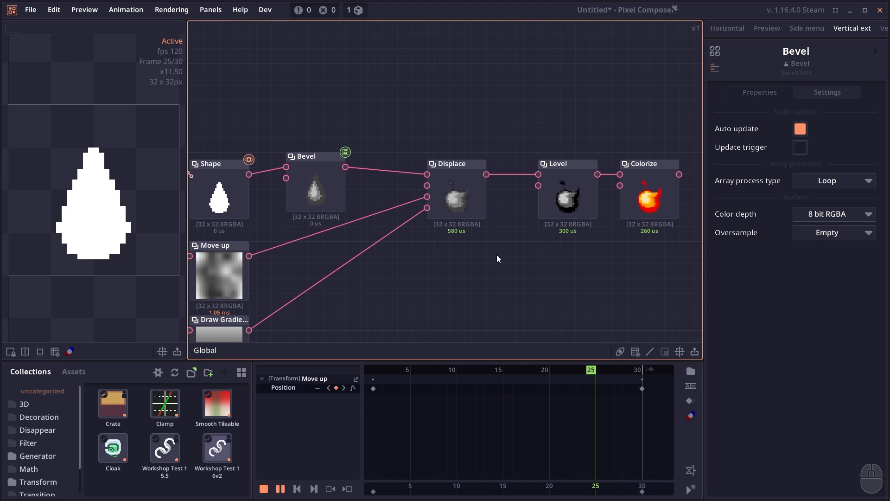
double_click(455, 205)
left_click_drag(458, 217, 431, 219)
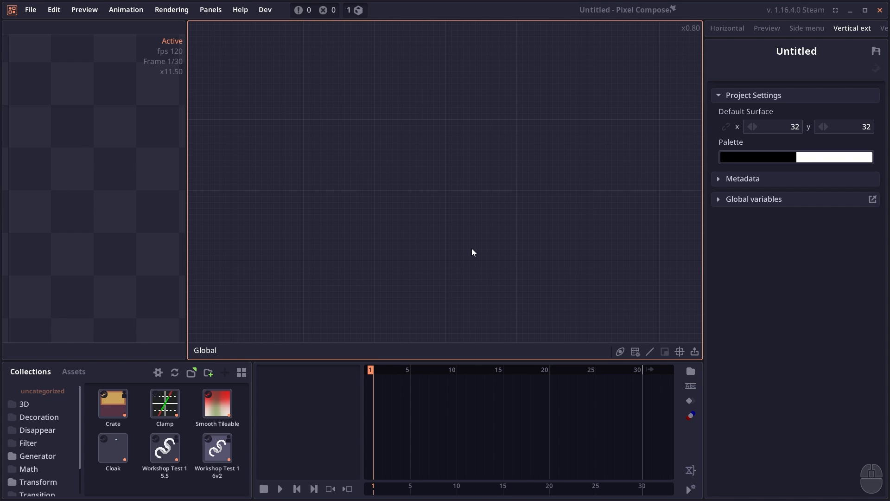
- Add a Particle node to the empty project
right_click(357, 137)
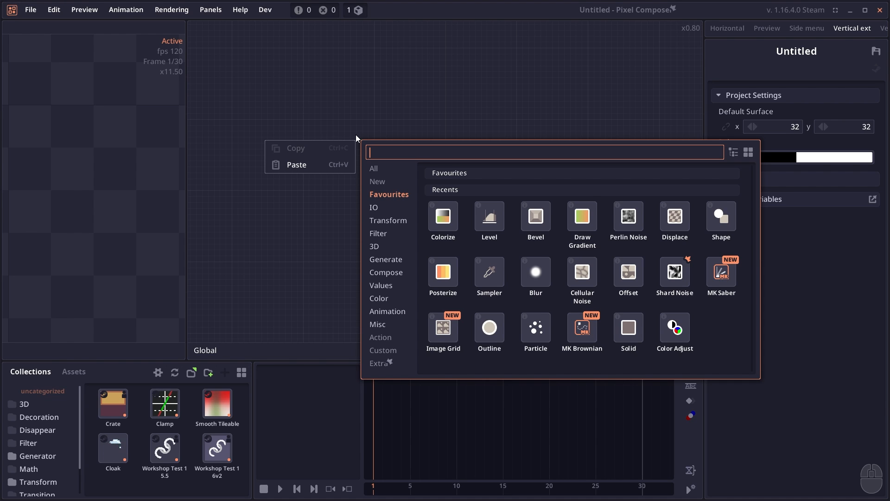
type("part")
key("Return")
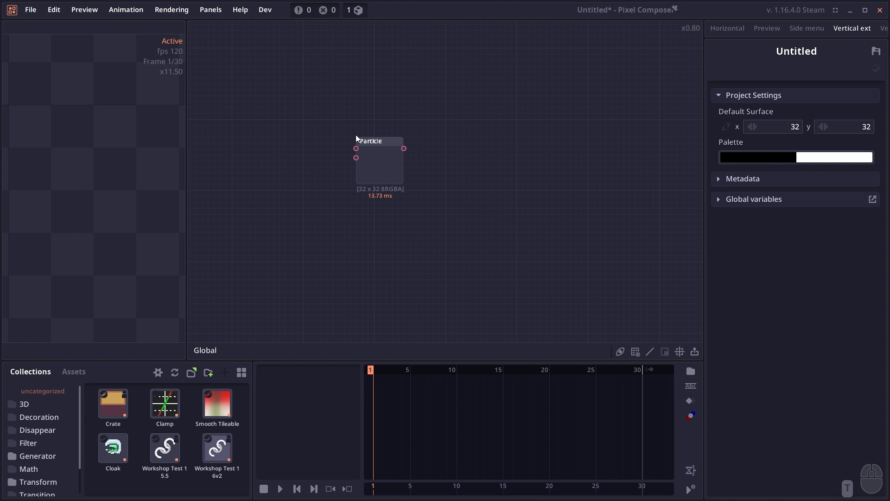
- Use a 16x16 blur asset as the particle sprite and place a 4 by 4 round spawn area at 16, 24
left_click(831, 183)
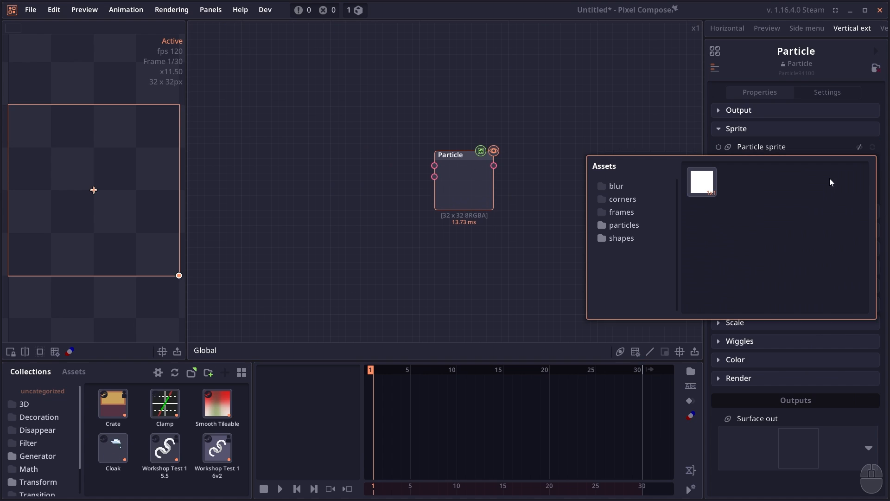
left_click(627, 187)
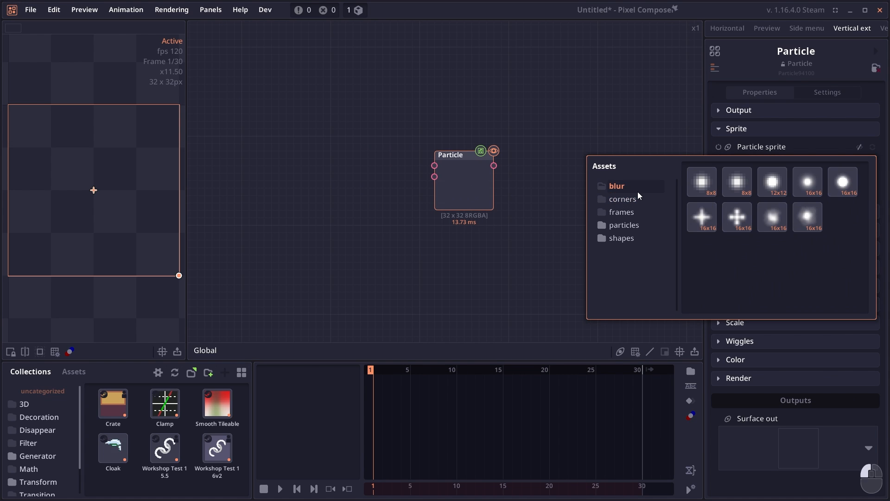
left_click(809, 217)
left_click(99, 238, "ctrl")
- Change the Particle node's render blend mode so overlapping sprites add up brighter
left_click(769, 376)
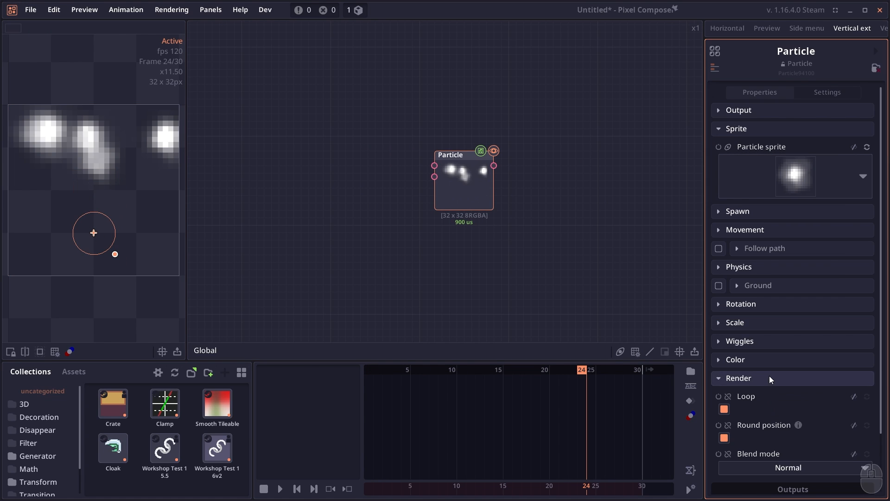
left_click(773, 466)
left_click(790, 491)
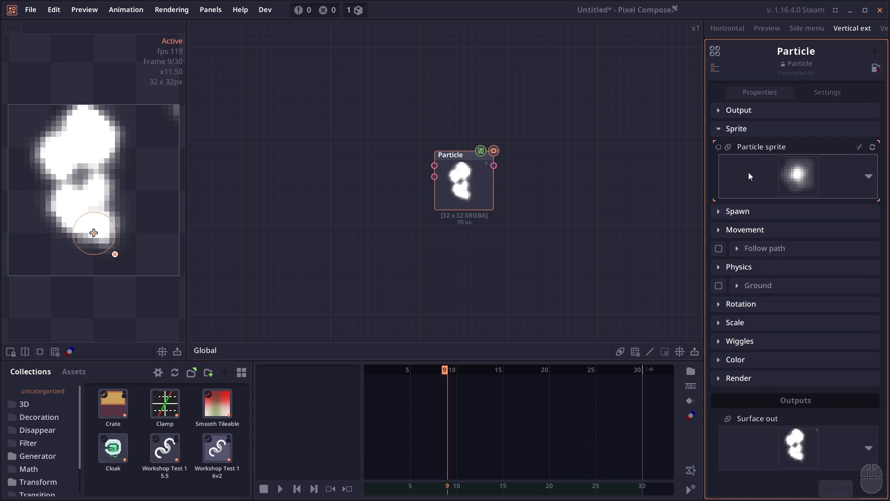
- Set the Particle node's spawn delay to 1
left_click(742, 130)
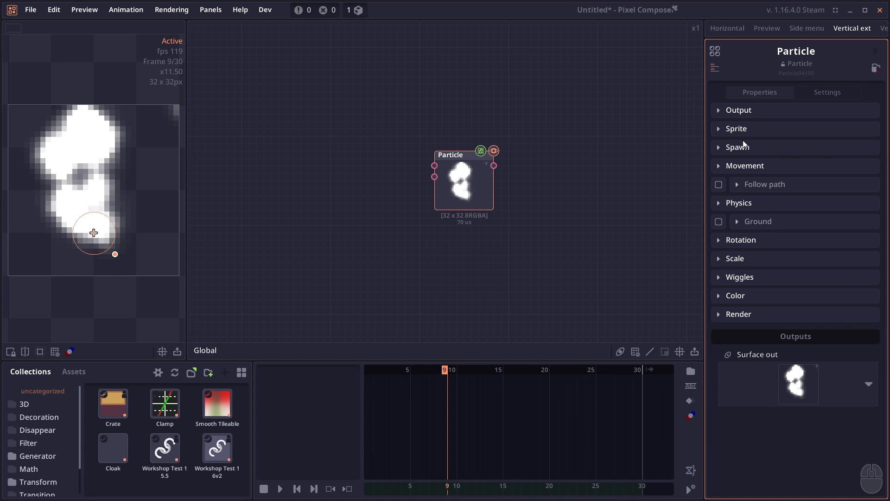
left_click(738, 147)
scroll(842, 391, "down", 3)
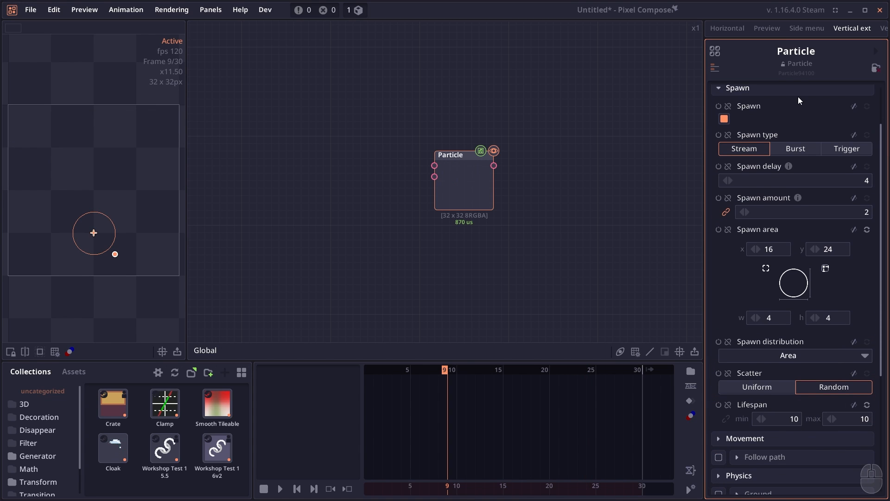
left_click(797, 93)
left_click(756, 167)
scroll(812, 320, "down", 1)
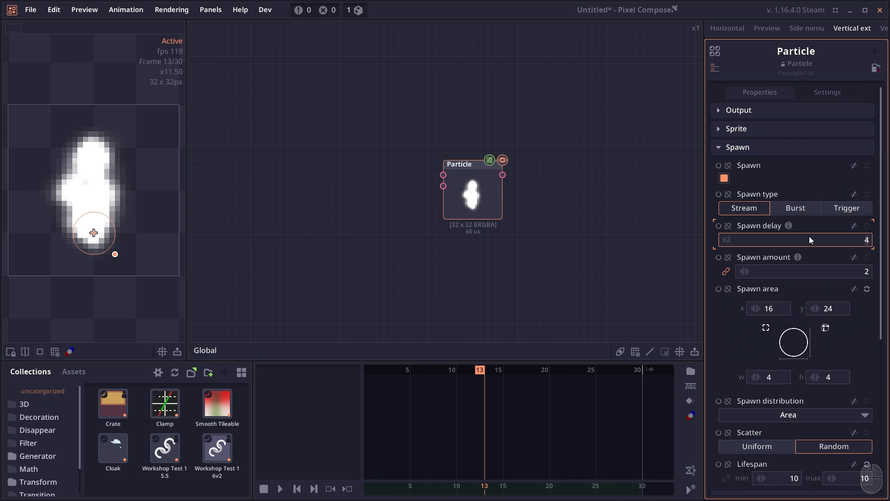
type("1")
key("Tab")
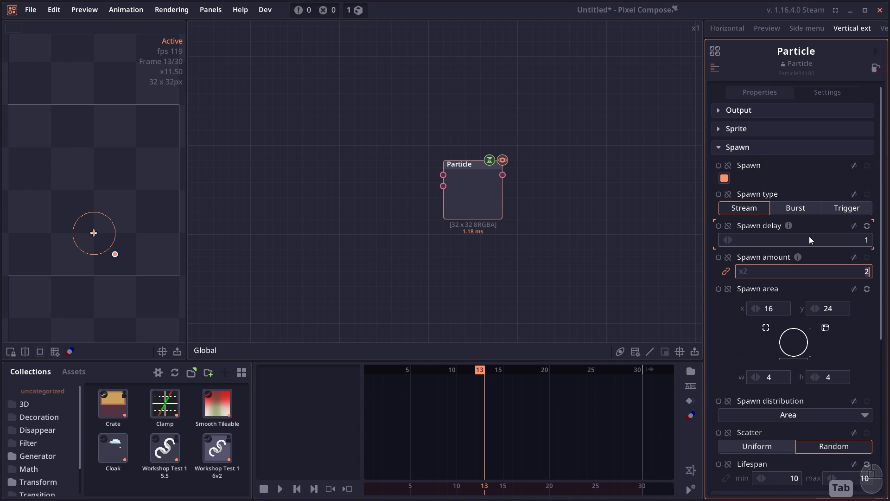
key("Return")
- Apply the fire preset to the particles' color over lifetime, reverse it to run white to red, and shift the orange stop toward the white end
left_click(760, 383)
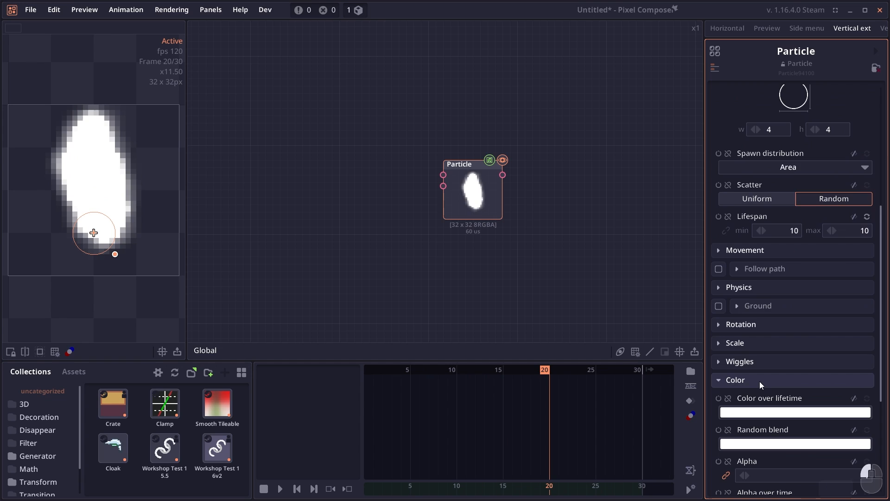
scroll(760, 381, "down", 6)
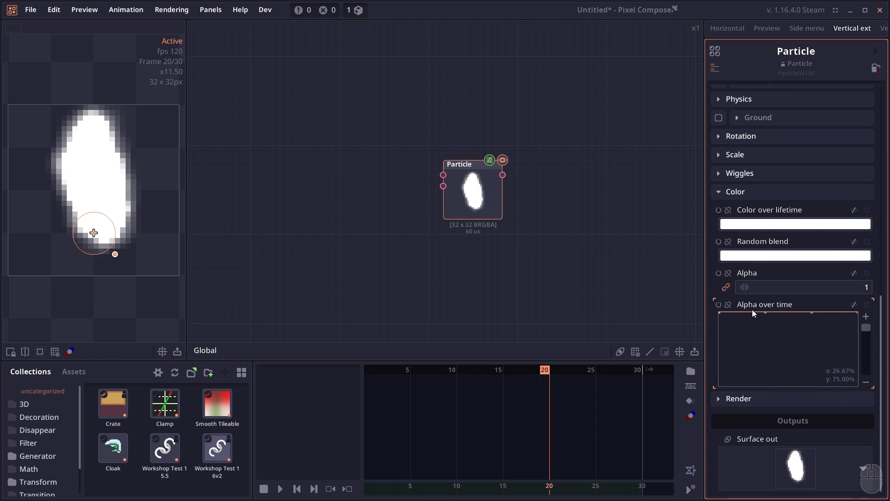
left_click(753, 223)
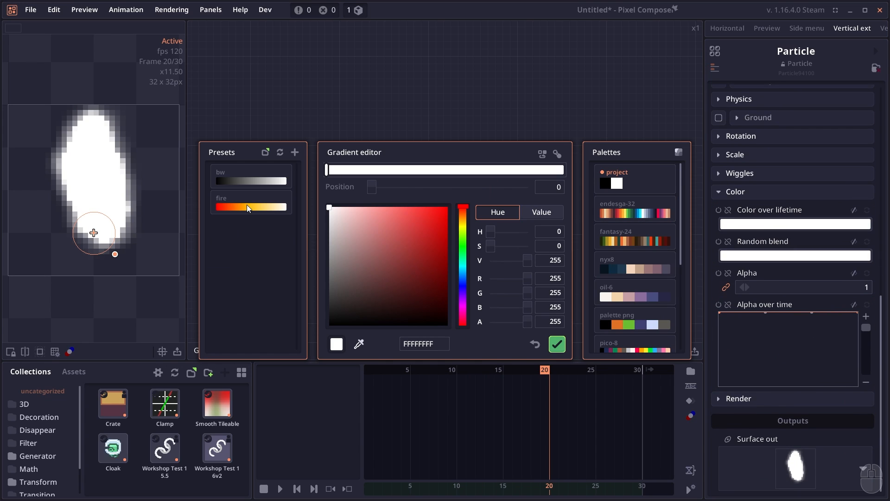
left_click(284, 210)
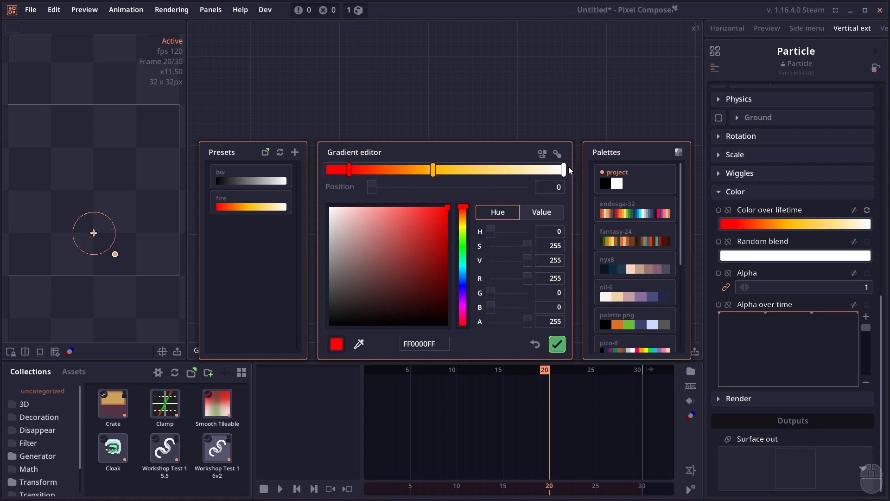
mouse_move(569, 170)
left_mouse_down()
mouse_move(324, 169)
mouse_move(558, 168)
left_mouse_up()
left_click_drag(432, 177, 422, 177)
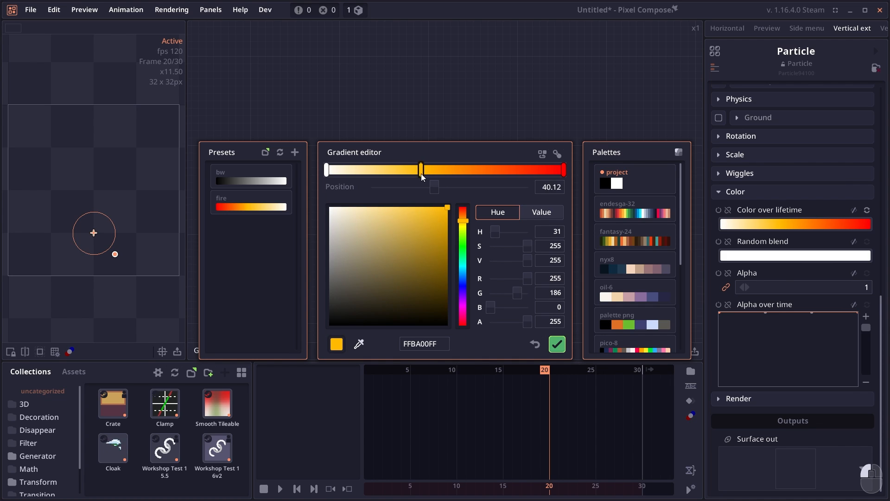
left_click_drag(564, 171, 540, 170)
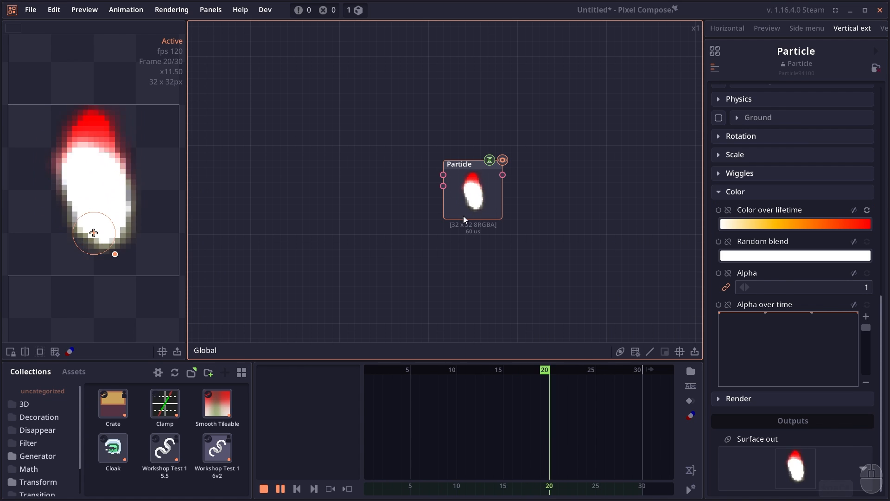
- Remove the white stop from the color over lifetime gradient and darken its orange and red stops
left_click(753, 399)
scroll(758, 397, "down", 3)
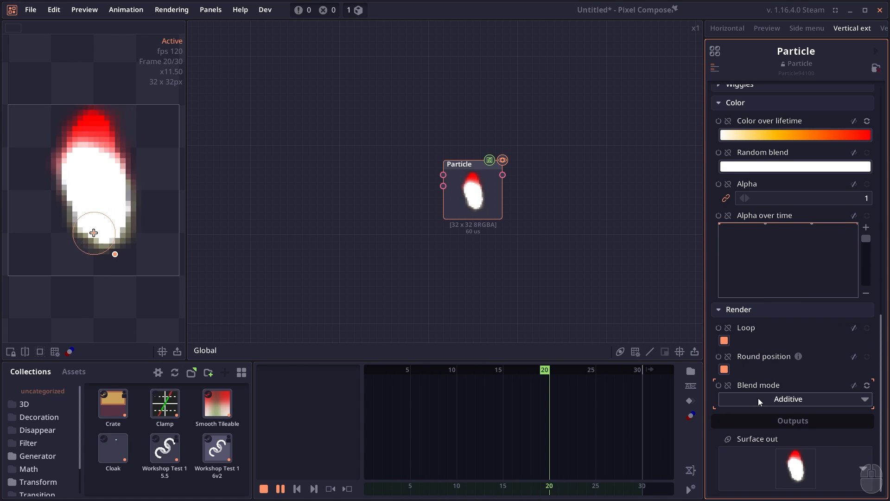
key("space")
left_click(758, 310)
left_click(761, 224)
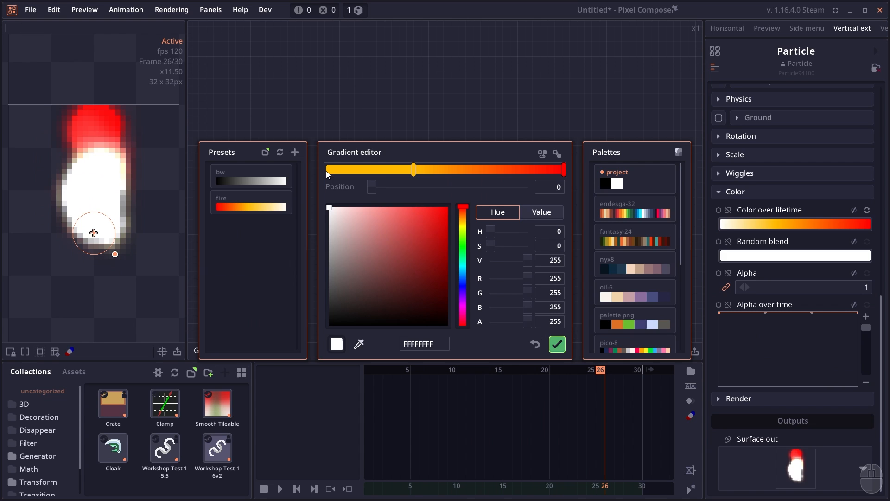
left_click_drag(414, 176, 333, 169)
left_click_drag(426, 223, 449, 251)
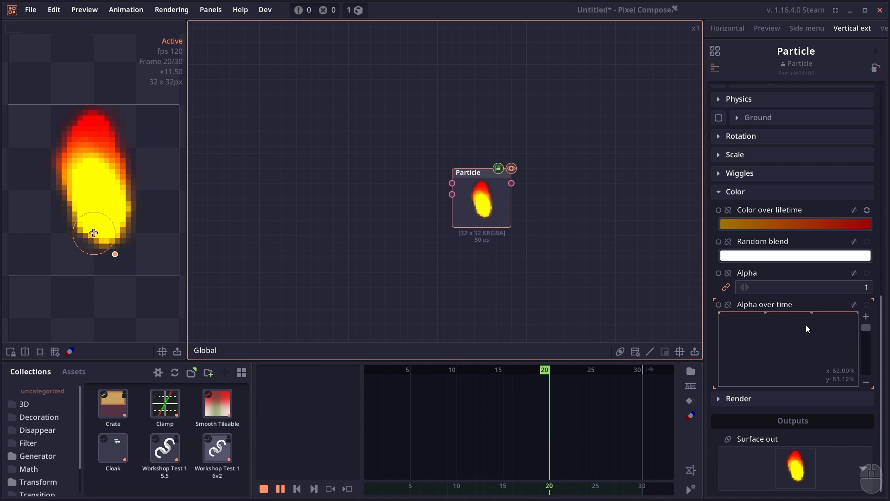
- Lower the end of the alpha over time curve to zero so particles fade out over their lifetime
key("space")
left_click_drag(856, 312, 856, 385)
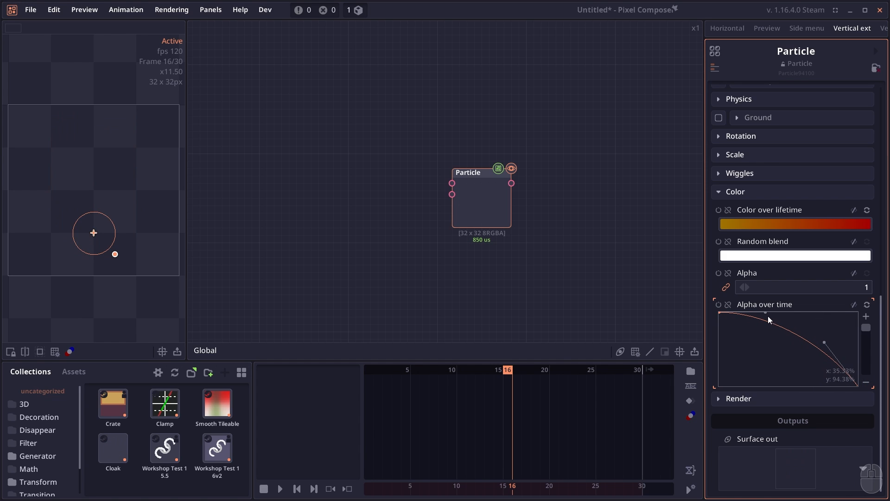
- Switch the particles' spawn size to a random range with a minimum of 0.5
left_click(725, 348)
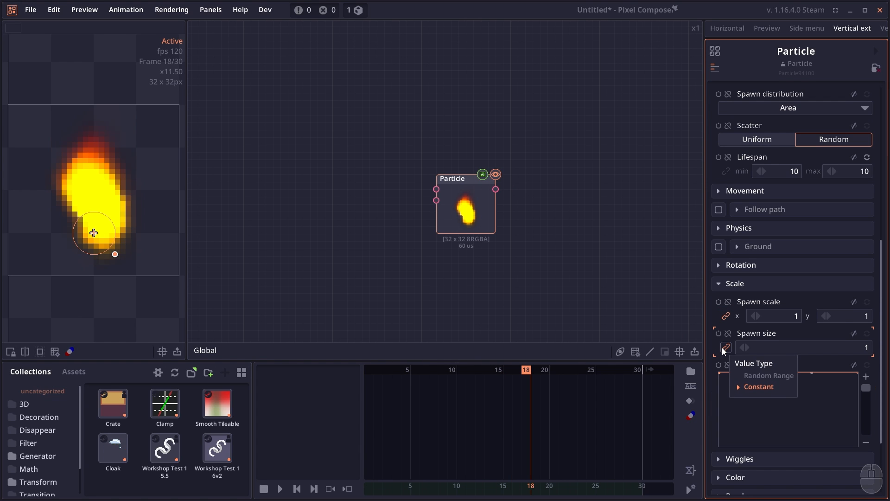
left_click(769, 375)
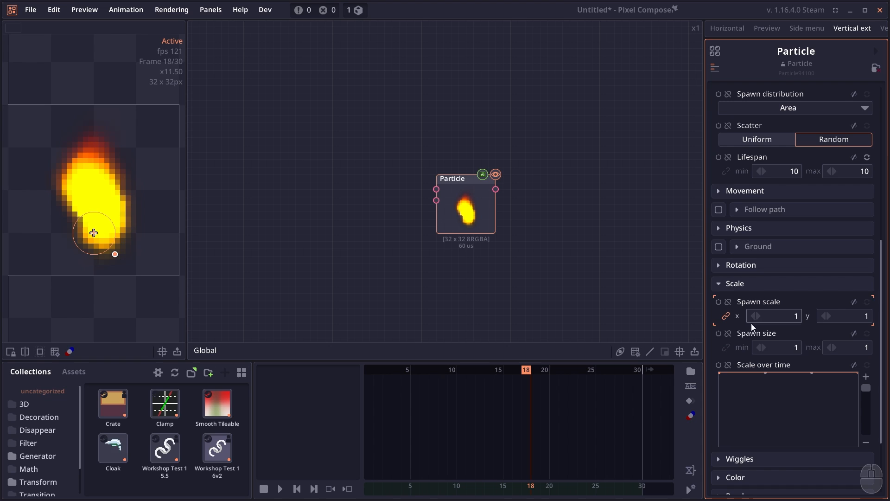
left_click(786, 348)
type("0.5")
key("Return")
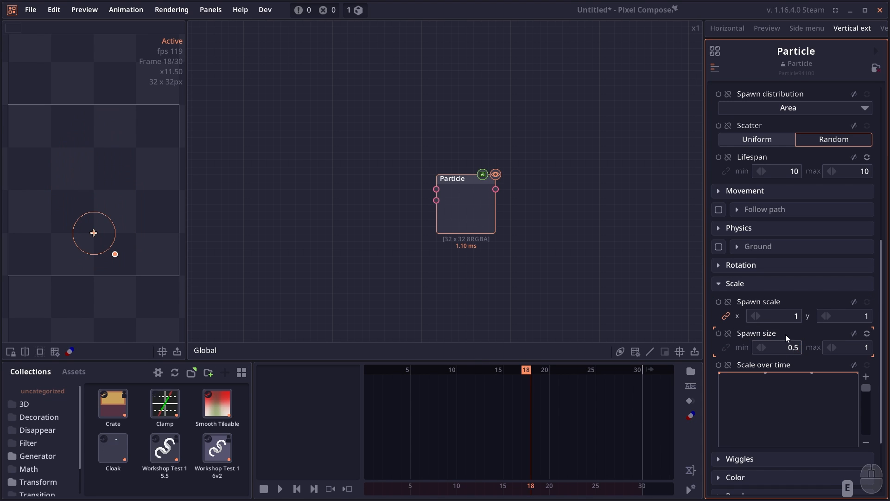
- Set the minimum spawn velocity to 0.5 and the spawn amount to 4
left_click(748, 284)
left_click(757, 250)
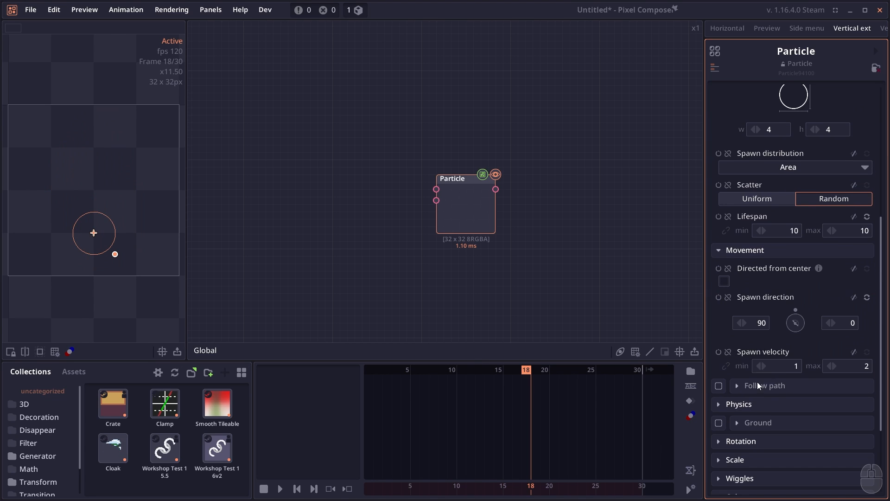
left_click(763, 251)
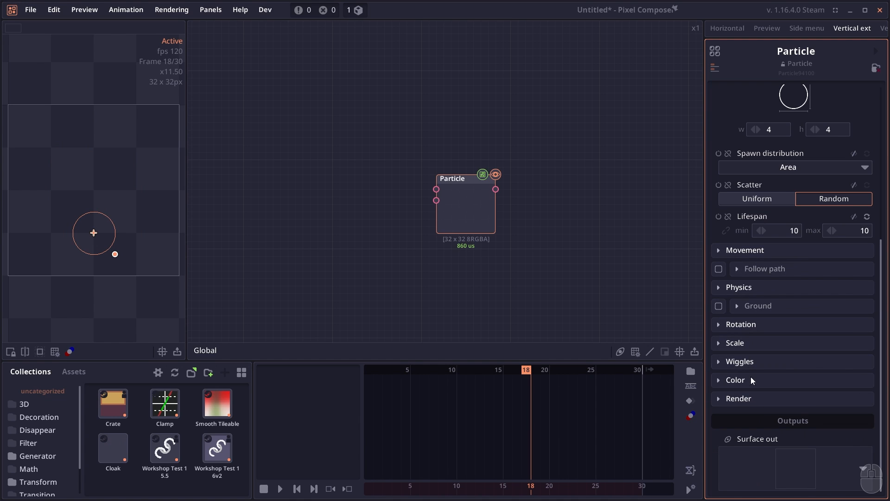
left_click(756, 343)
key("space")
scroll(792, 278, "up", 5)
key("d")
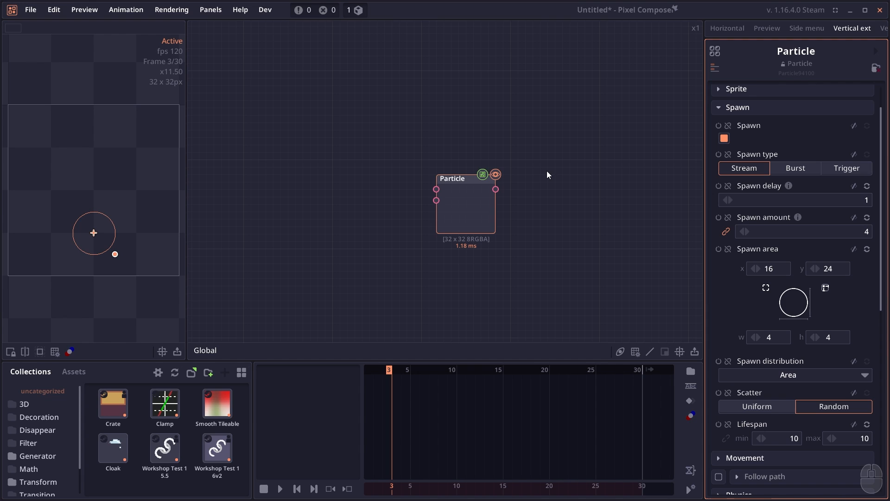
- Collapse all property sections of the Particle node
scroll(867, 199, "up", 1)
left_click(800, 138)
right_click(800, 140)
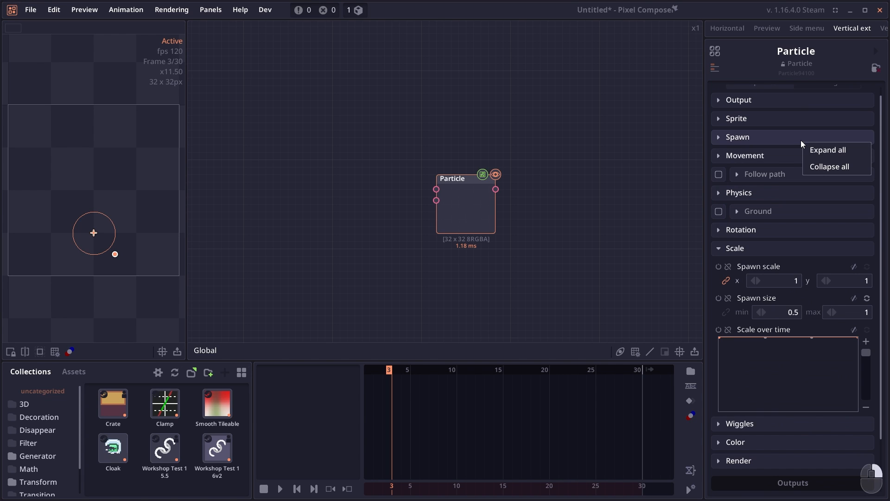
left_click(829, 166)
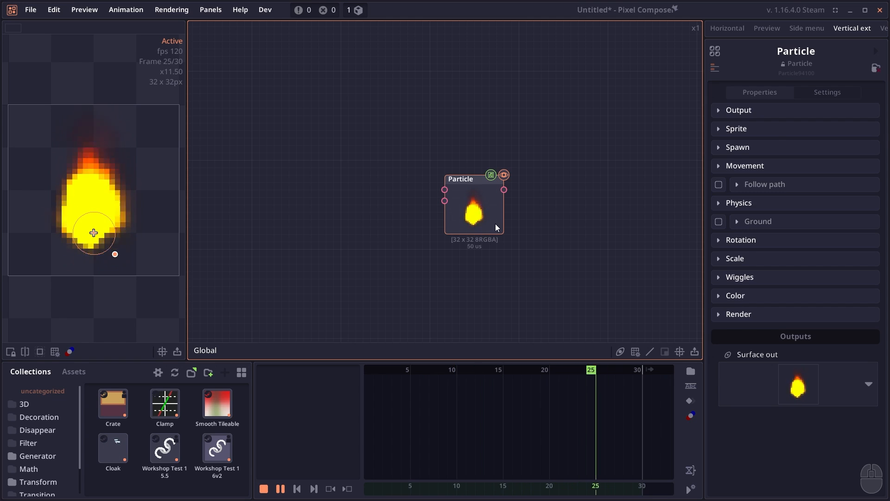
- Review the Particle node's sprite, spawn and movement settings one section at a time
left_click(788, 129)
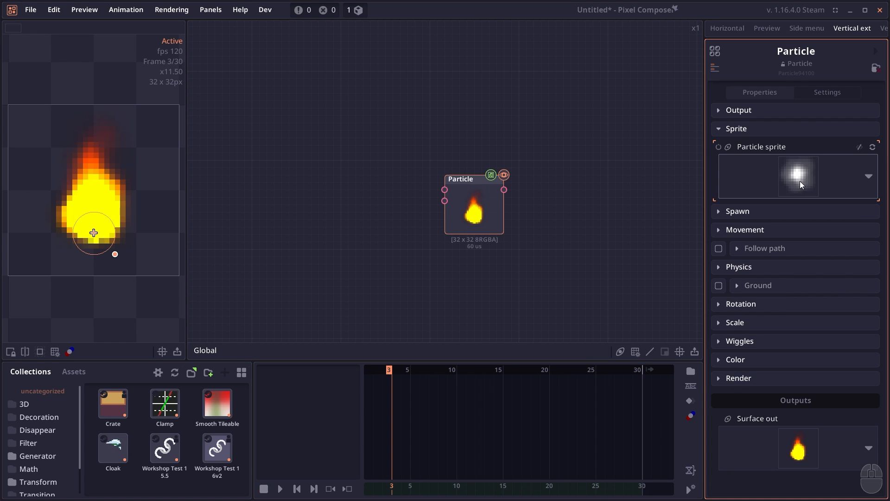
left_click(750, 134)
left_click(751, 147)
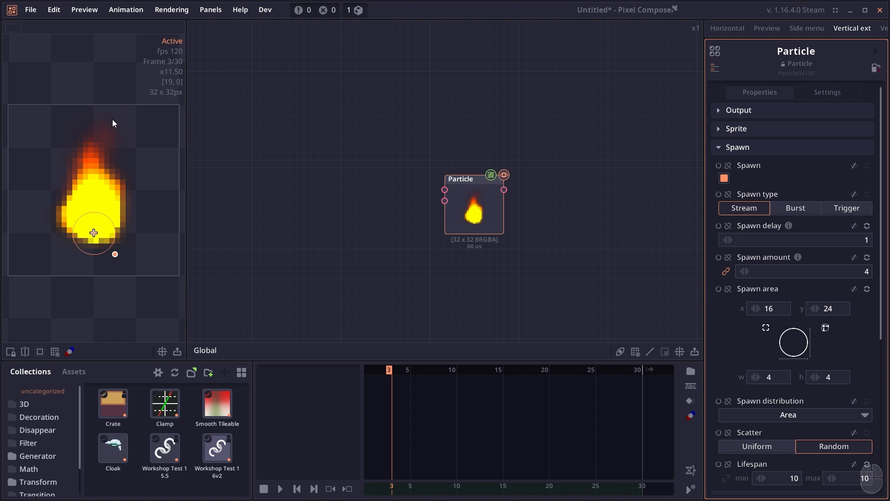
scroll(772, 425, "down", 1)
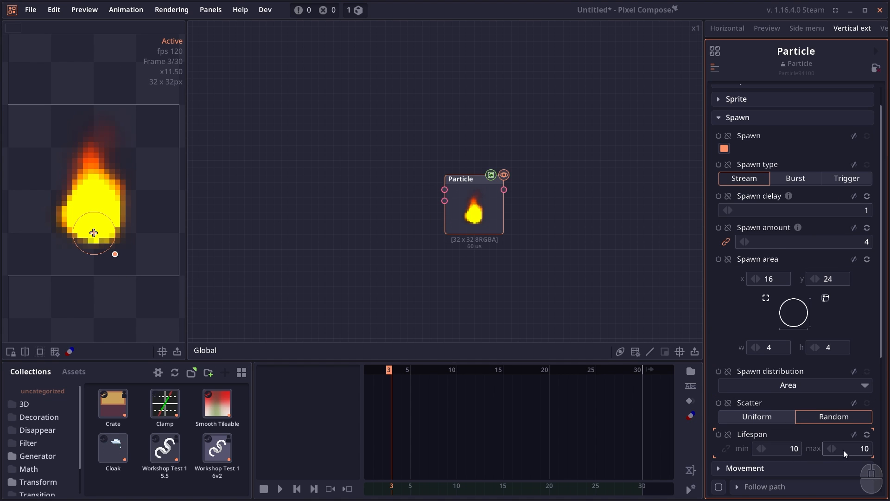
scroll(817, 443, "up", 1)
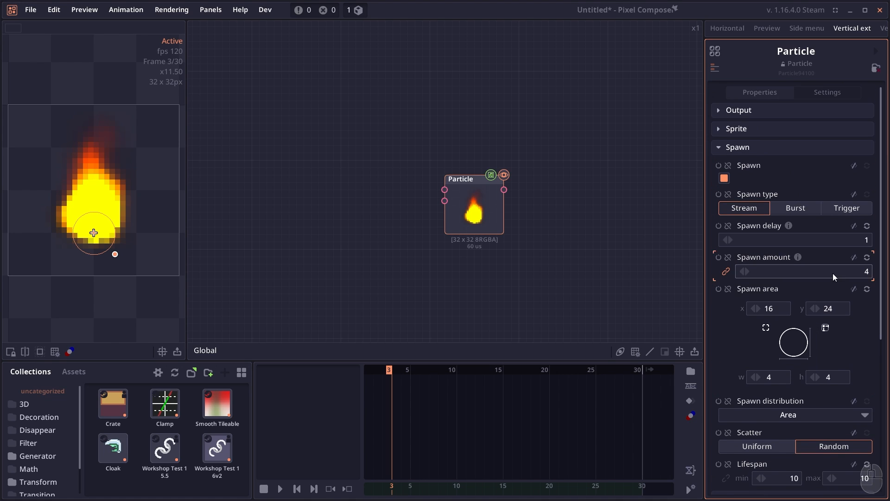
left_click(772, 146)
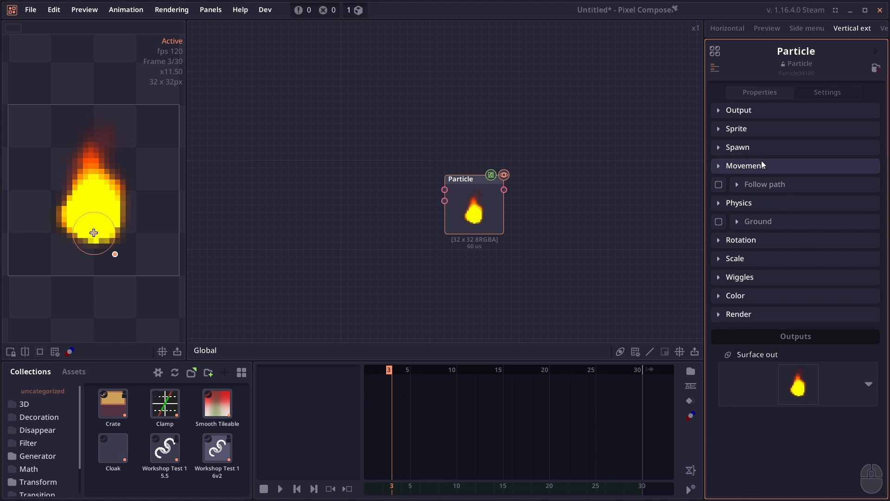
left_click(762, 162)
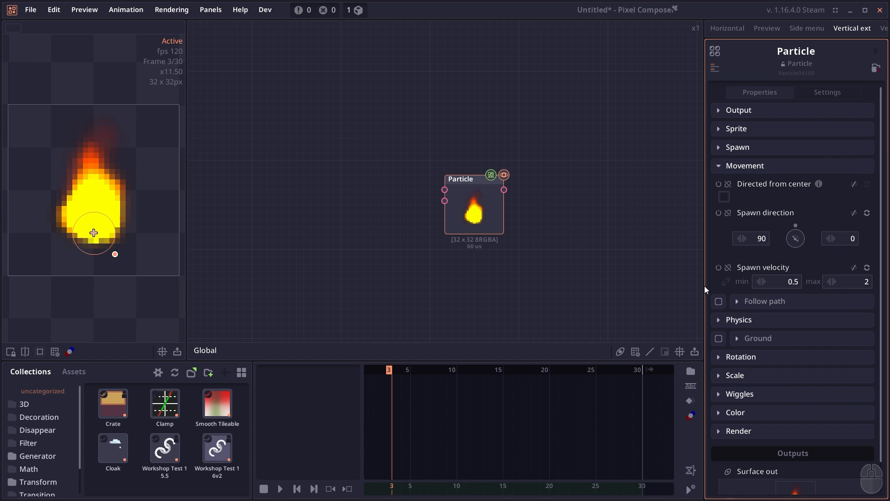
left_click(770, 165)
- Review the Particle node's scale, color and render settings and play back the fire animation
left_click(769, 259)
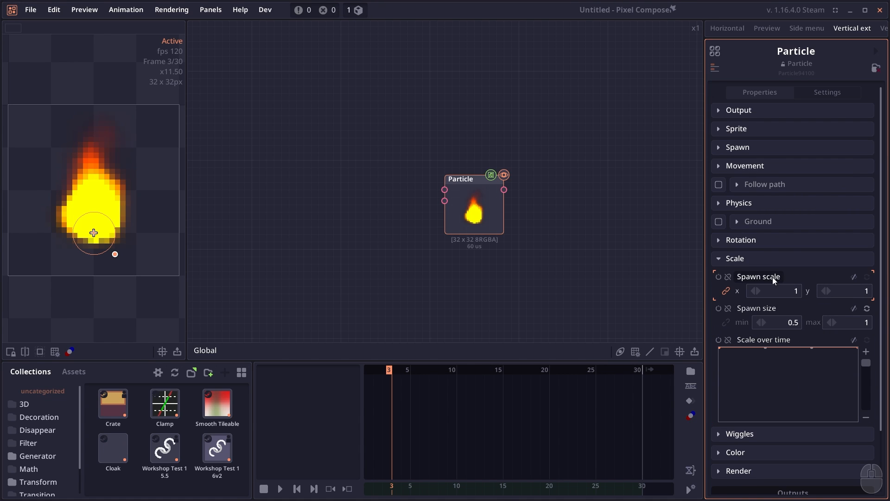
left_click(773, 258)
left_click(777, 295)
scroll(812, 296, "down", 1)
scroll(779, 300, "down", 1)
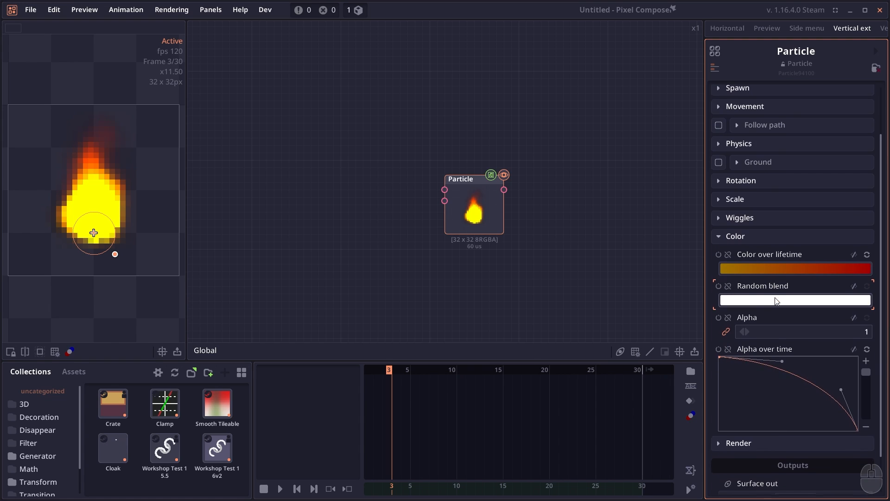
left_click(738, 236)
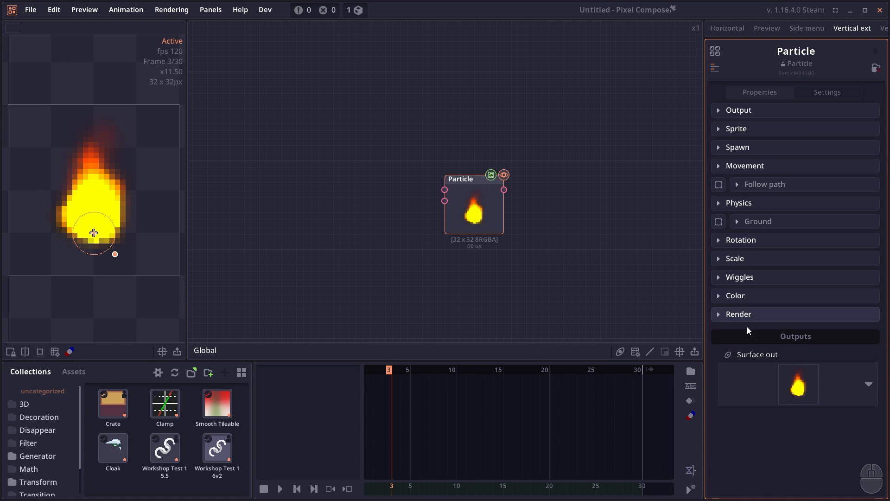
left_click(750, 314)
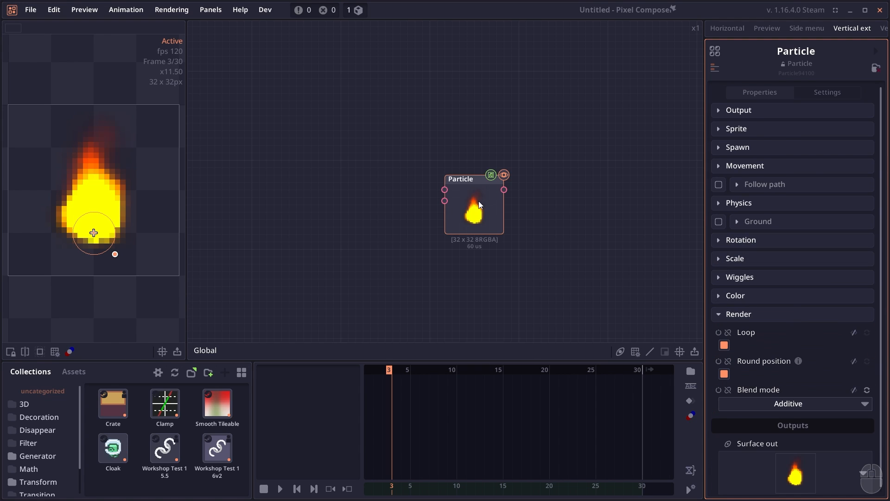
key("space")
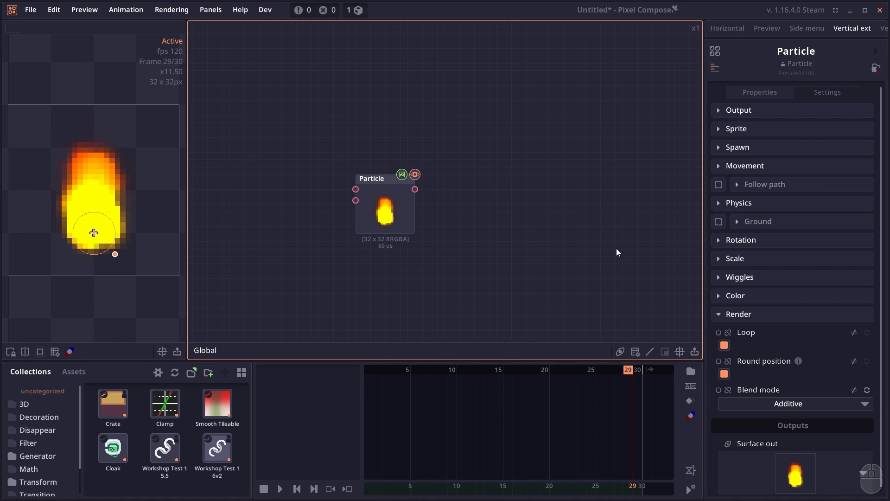
left_click(765, 314)
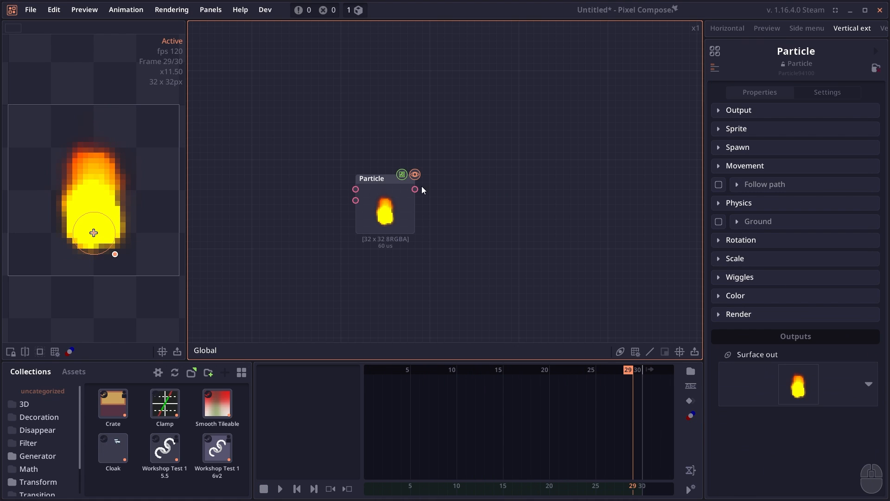
- Add a second Particle node beside the first and show its output in the preview
right_click(463, 200)
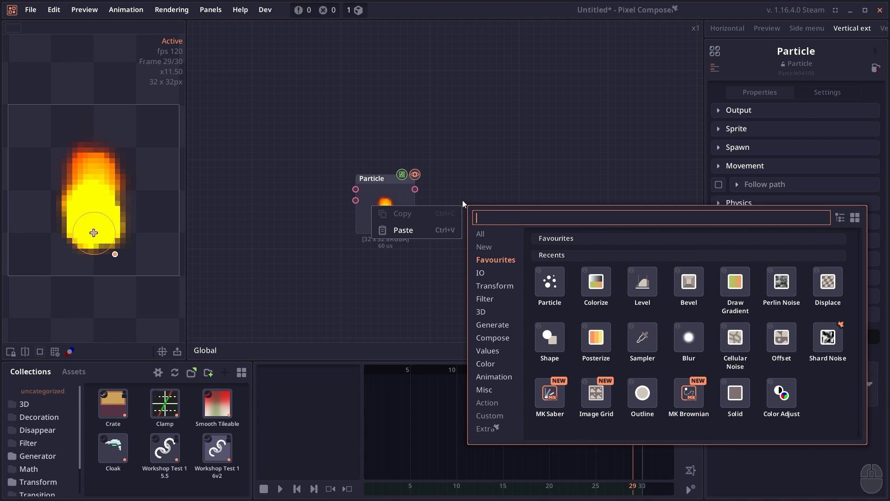
type("part")
key("Return")
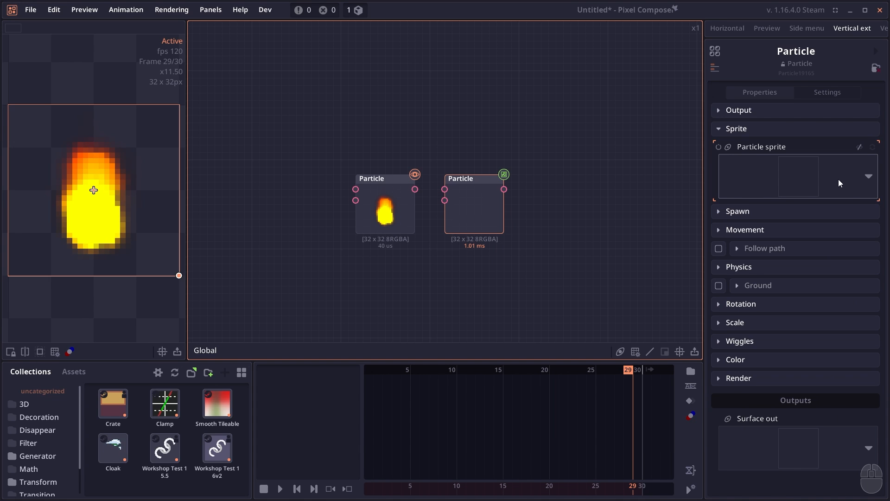
left_click(490, 212)
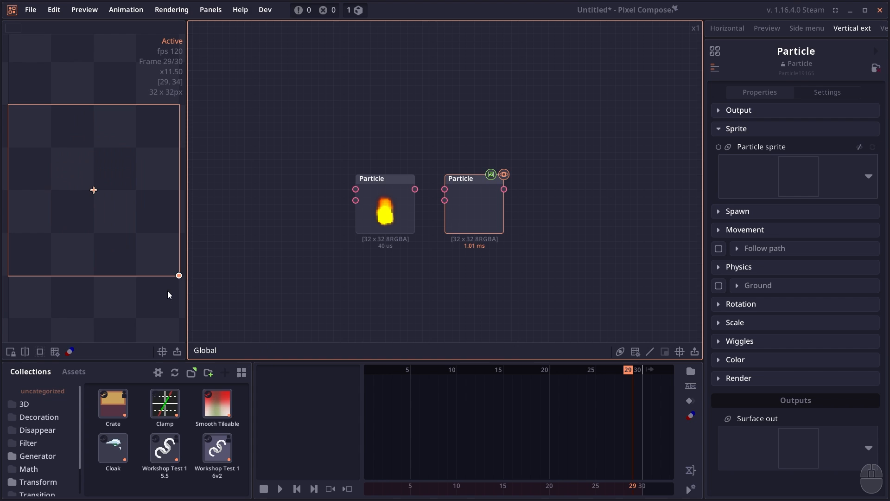
- Shrink the second Particle node's spawn area to about 10 pixels square, center it in the canvas's lower half, and play the animation
left_click_drag(179, 276, 93, 238)
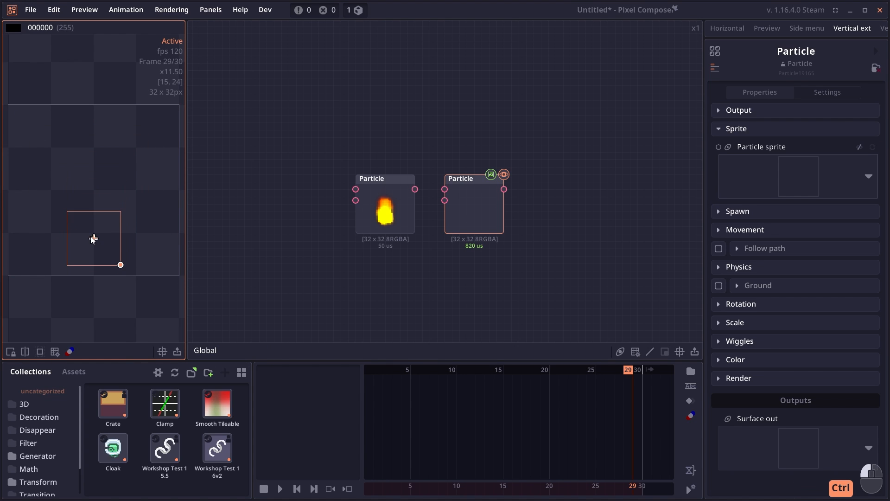
key("space")
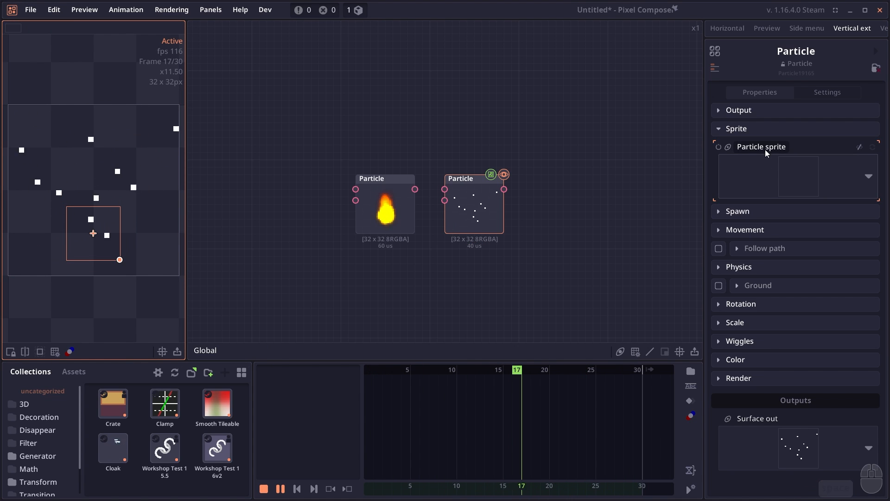
- Set the second Particle node's spawn size to 3–5 and bow its scale-over-time curve outward so particles shrink mostly near the end
key("space")
left_click(761, 130)
left_click(761, 143)
left_click(761, 143)
left_click(756, 258)
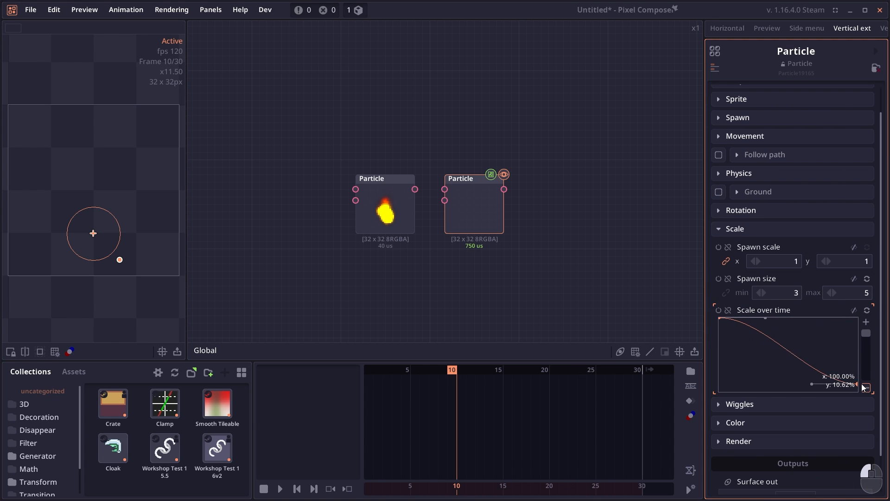
left_click_drag(859, 391, 852, 338)
key("space")
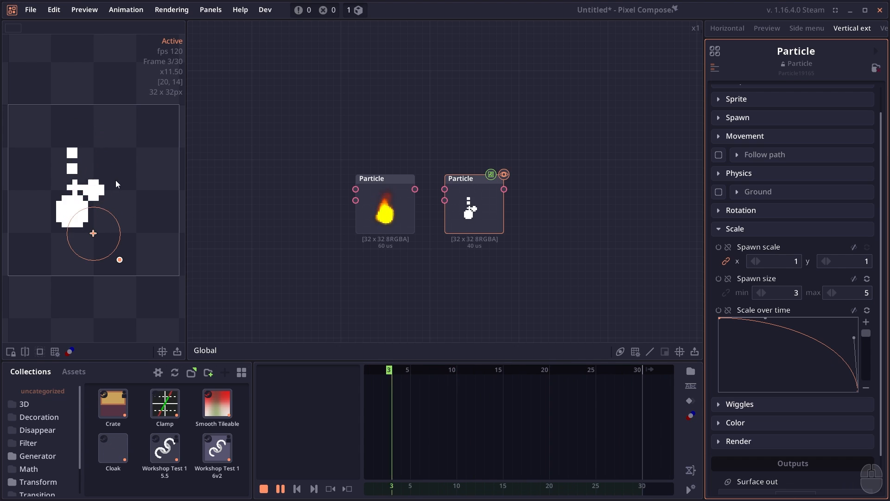
- Play back the second Particle node's animation and check its particle sprite setting
key("space")
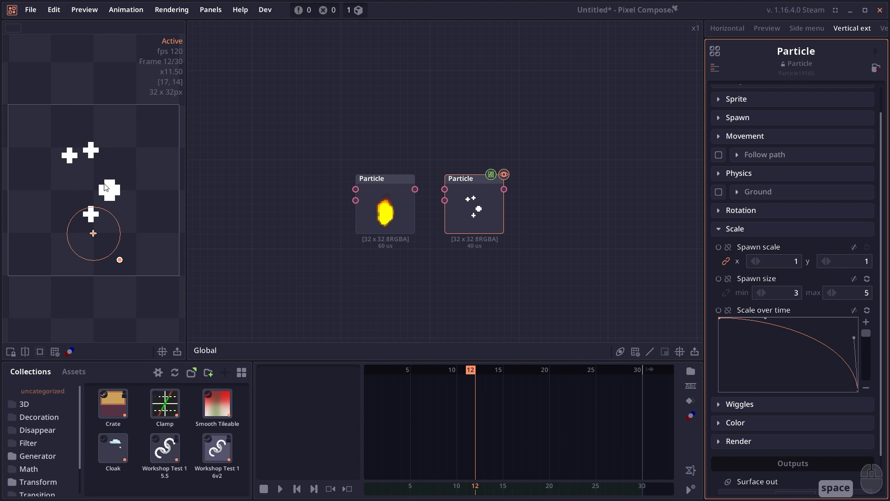
key("space")
key("space")
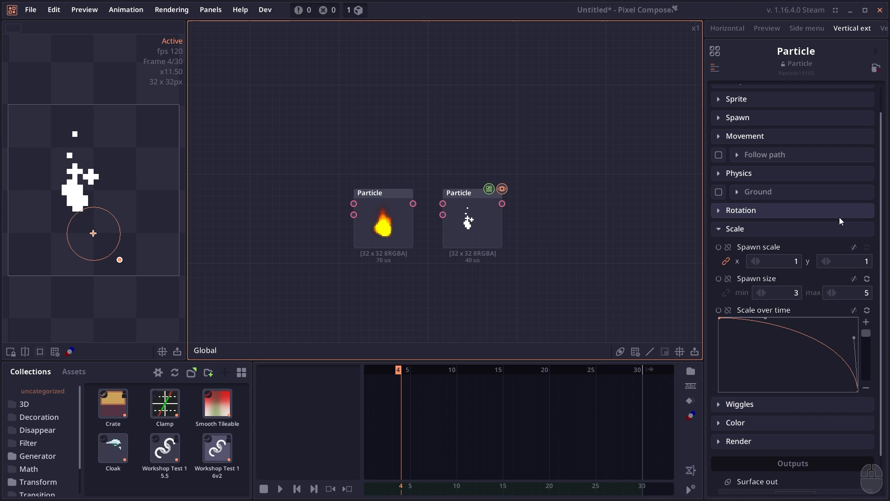
scroll(839, 217, "up", 1)
left_click(769, 124)
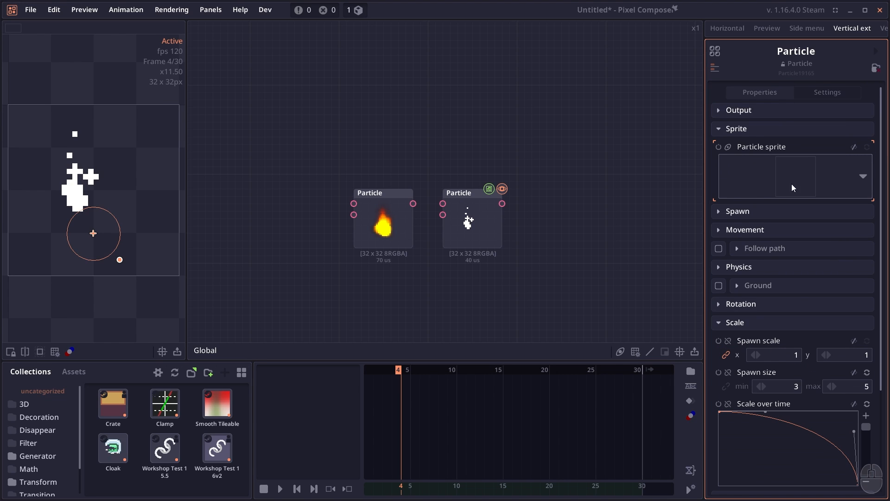
left_click(748, 126)
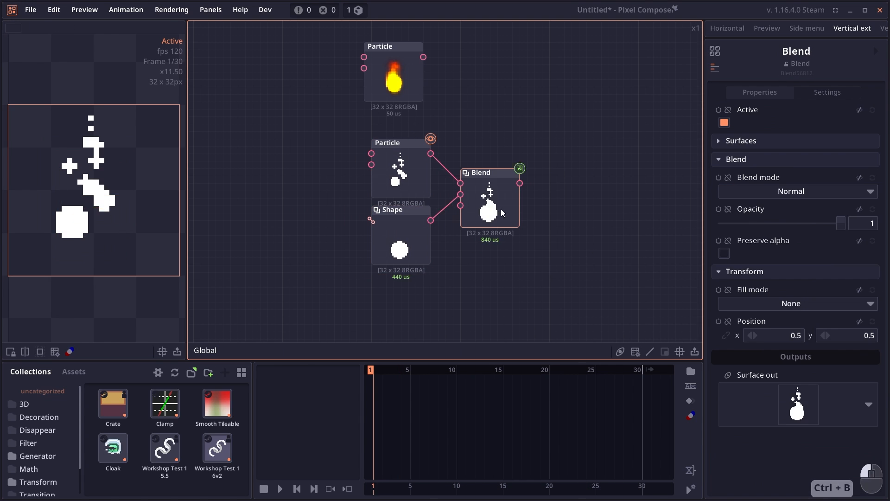
- Add a Bevel node after the Blend node, preview it, and shift its highlight toward the canvas's upper-left corner
left_click_drag(527, 183, 555, 180)
type("b")
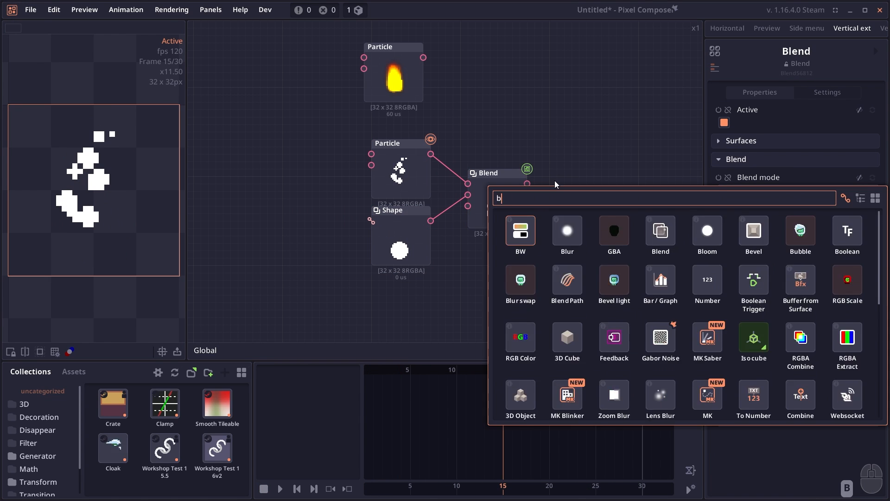
type("ev")
key("Return")
left_click(91, 189)
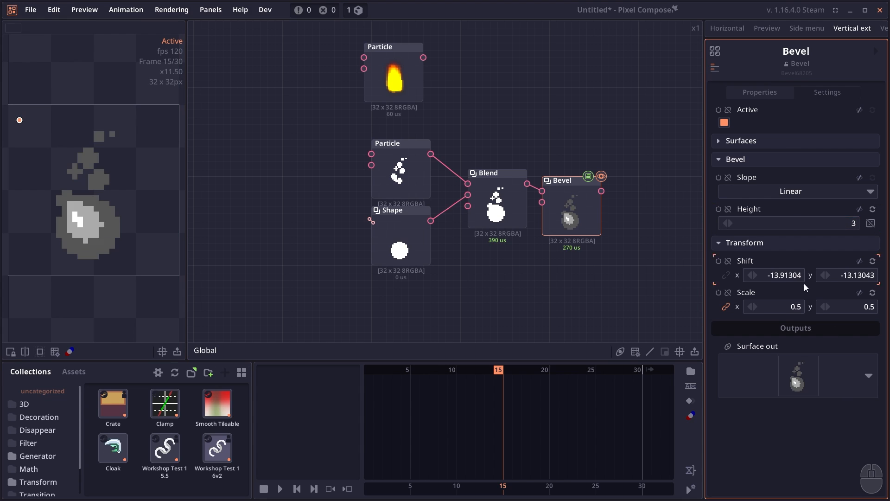
- Set the Bevel node's scale to 0.84 and height to 5, and move its shift handle closer to the flame's center
left_click_drag(788, 307, 804, 307)
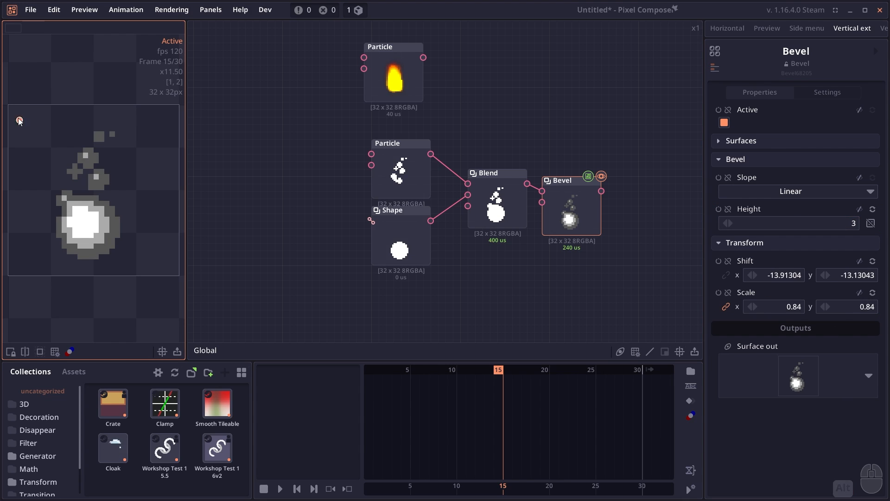
left_click_drag(20, 120, 53, 134)
left_click(831, 224)
type("5")
- Add a Level node after the Bevel node and narrow its input range from both ends to raise the contrast
left_click_drag(562, 204, 578, 185)
key("BackSpace")
type("3col")
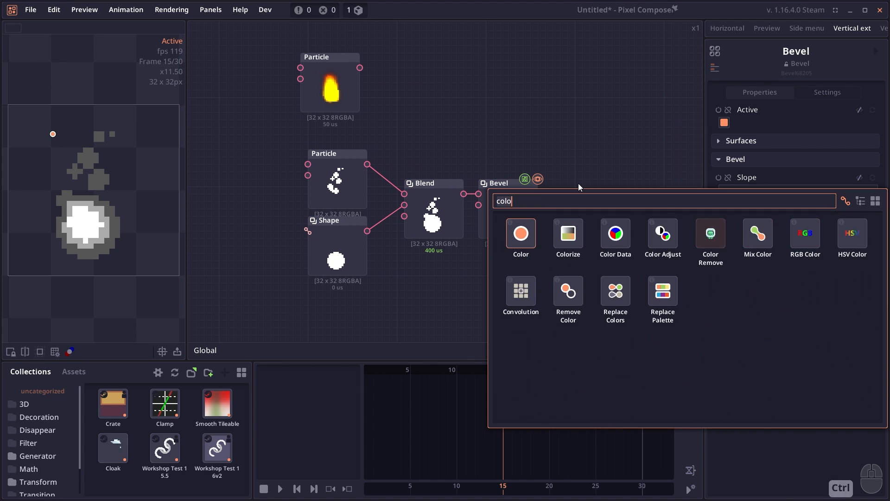
type("level")
key("Return")
left_click(589, 209)
left_click_drag(760, 286, 779, 286)
left_click_drag(838, 286, 819, 295)
left_click(440, 213)
- Add a Colorize node after the Level node with a dark-blue to purple gradient from the oil-6 palette, ending in 8B6D9C
left_click_drag(541, 188, 562, 196)
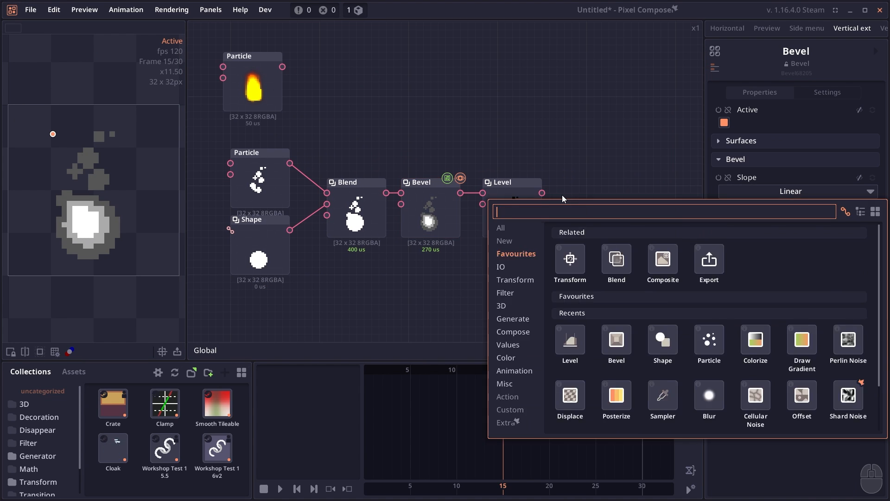
type("col")
key("Return")
left_click(798, 223)
left_click(661, 294)
left_click(564, 170)
left_click(650, 294)
left_click(798, 223)
left_click(639, 295)
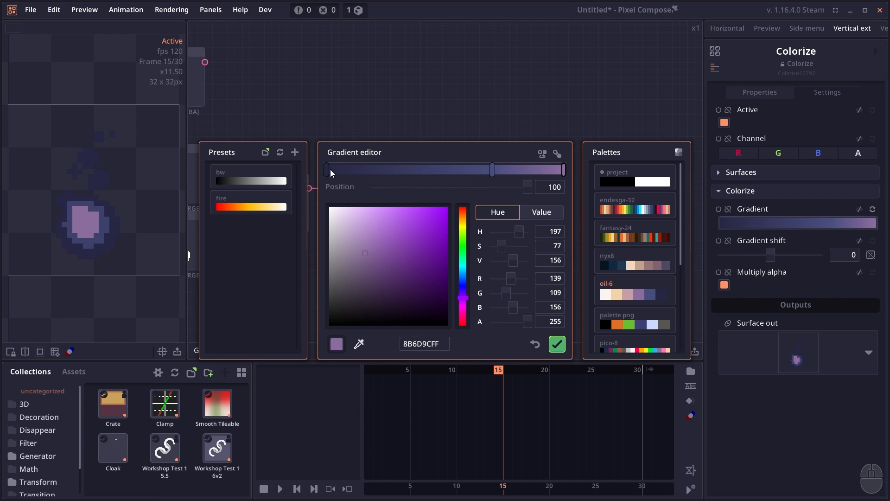
left_click(327, 170)
left_click(557, 344)
- Add a light pink Outline node outside the colorized flame, preview it, and save the project as fire 3.pxc
left_click_drag(507, 187, 538, 190)
type("out")
key("Return")
double_click(603, 223)
left_click(778, 306)
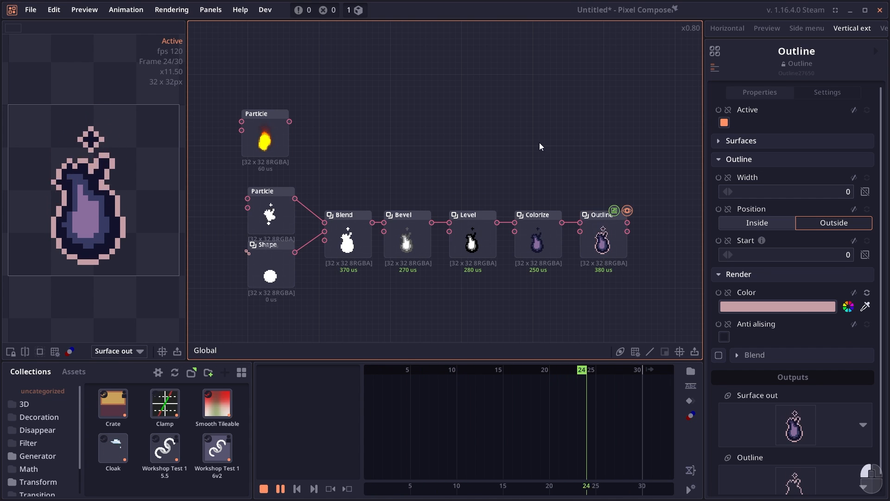
left_click_drag(541, 143, 554, 131)
key("ctrl+s")
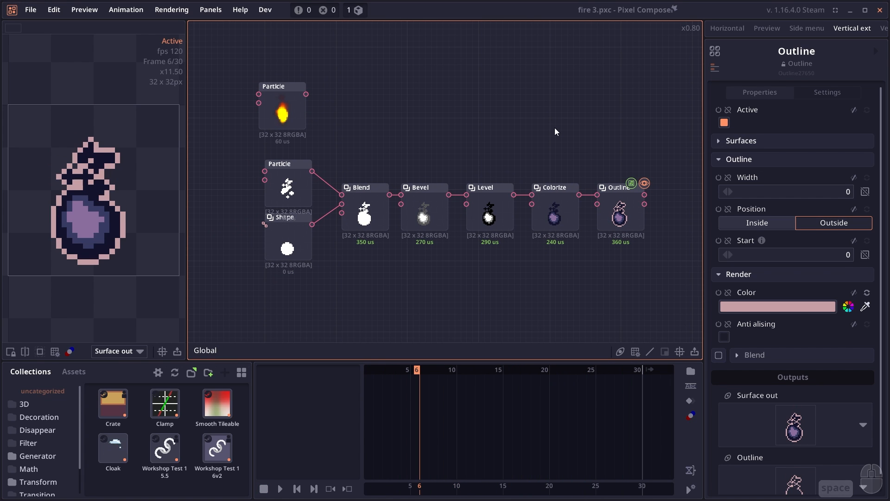